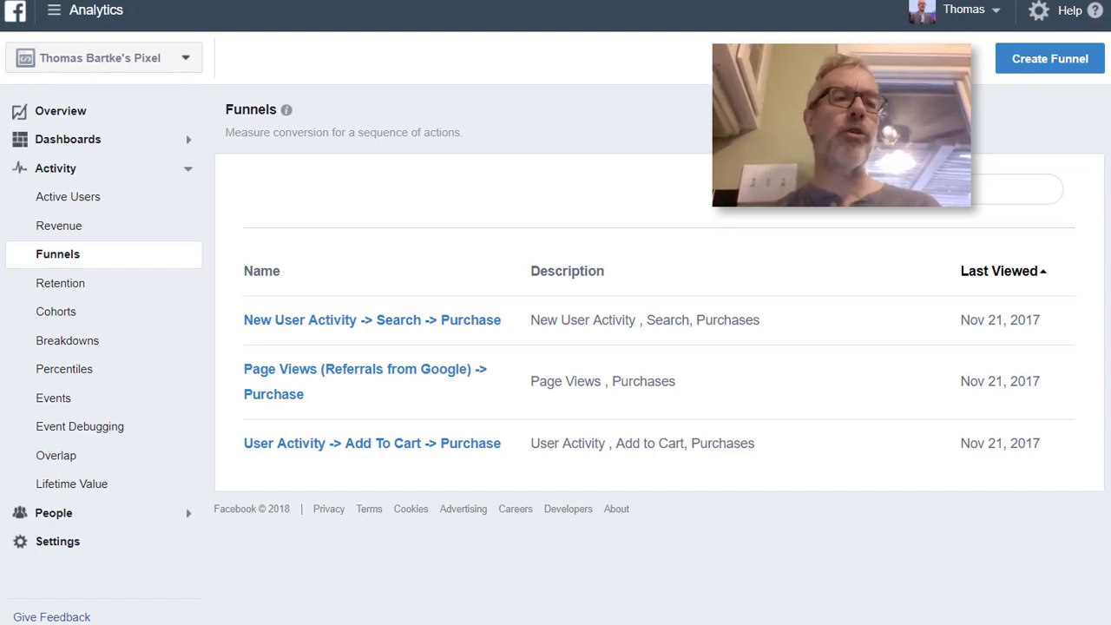
left_click(61, 10)
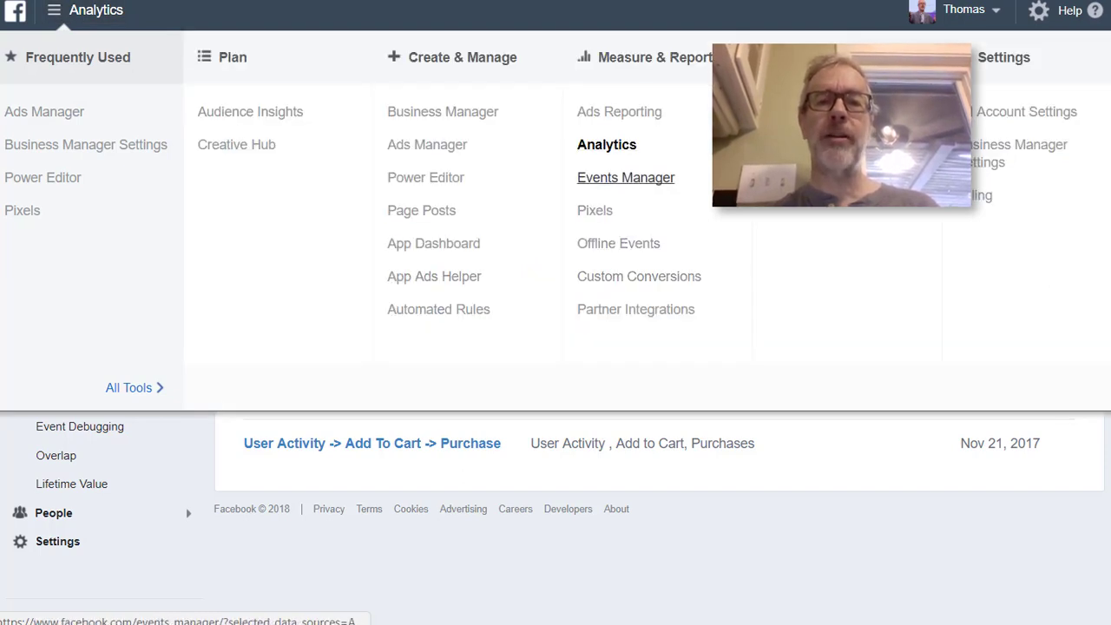
left_click(60, 11)
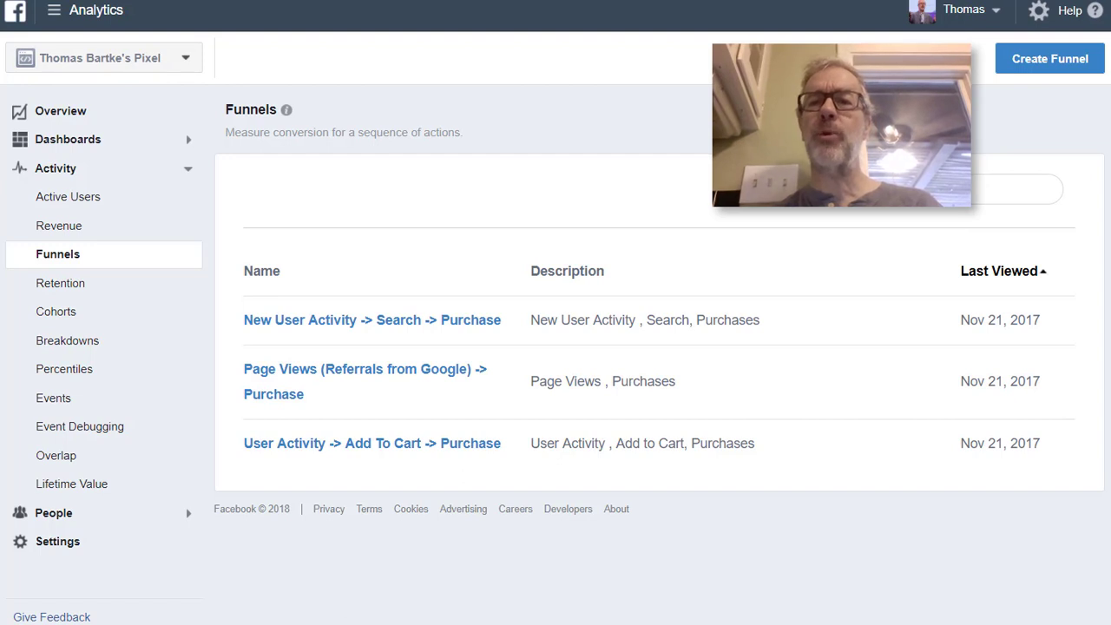
Create a new funnel with Purchases as its only step, apply it and view the resulting chart
left_click(1050, 59)
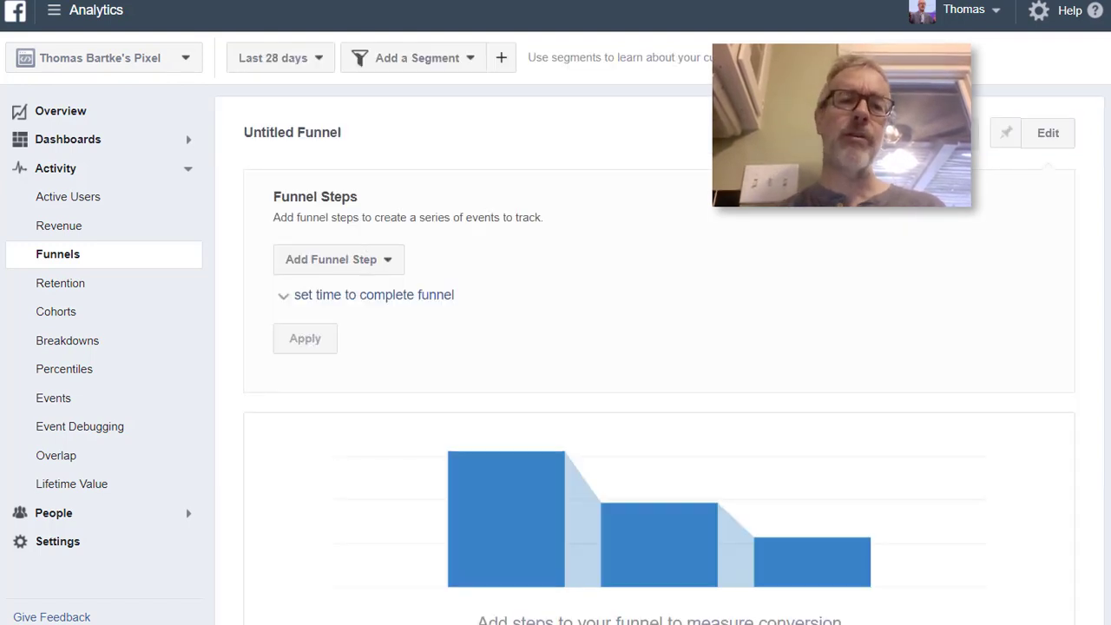
left_click(338, 260)
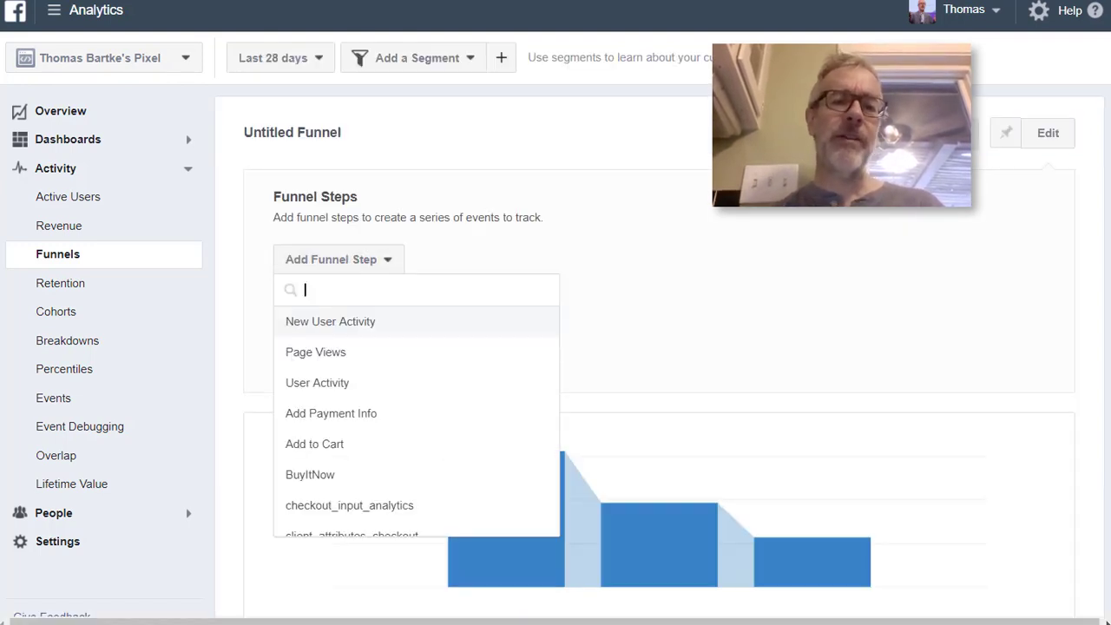
scroll(330, 414, "down", 5)
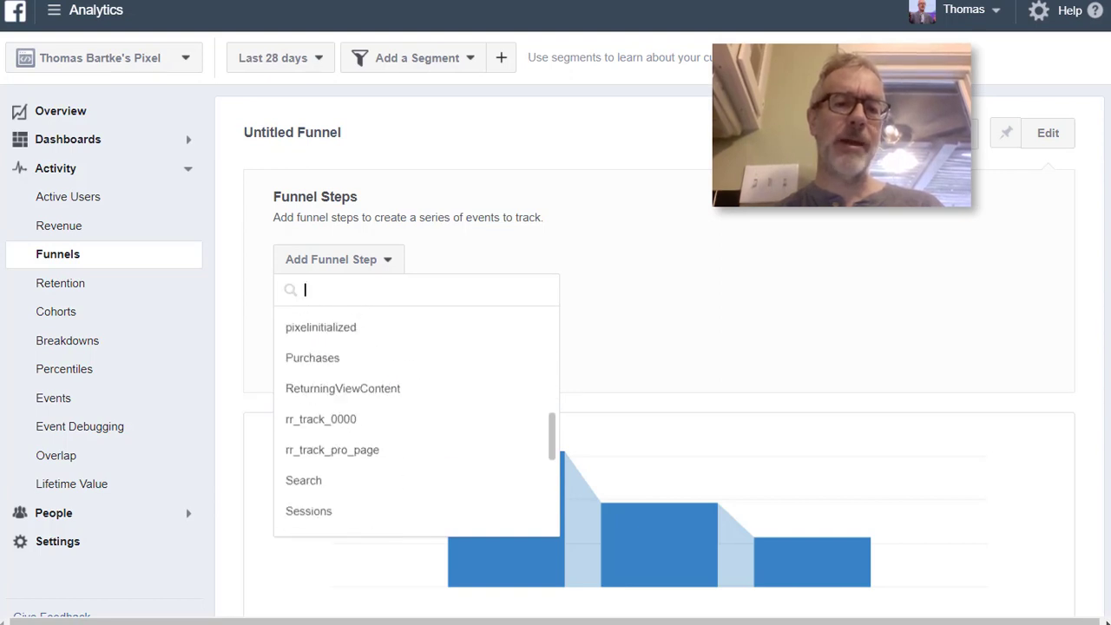
left_click(322, 324)
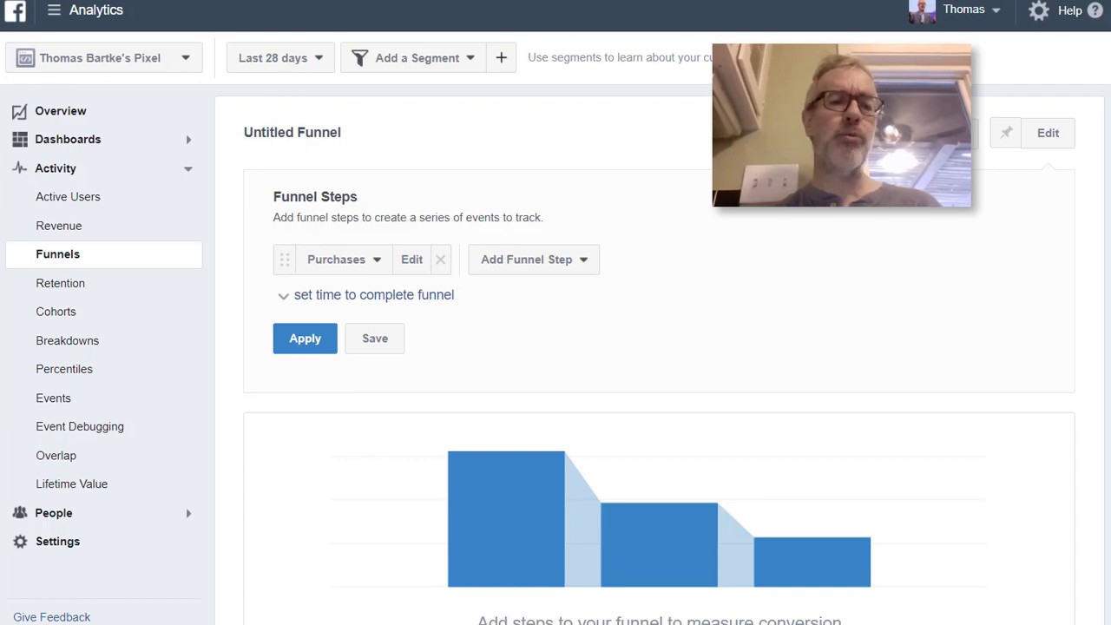
left_click(305, 339)
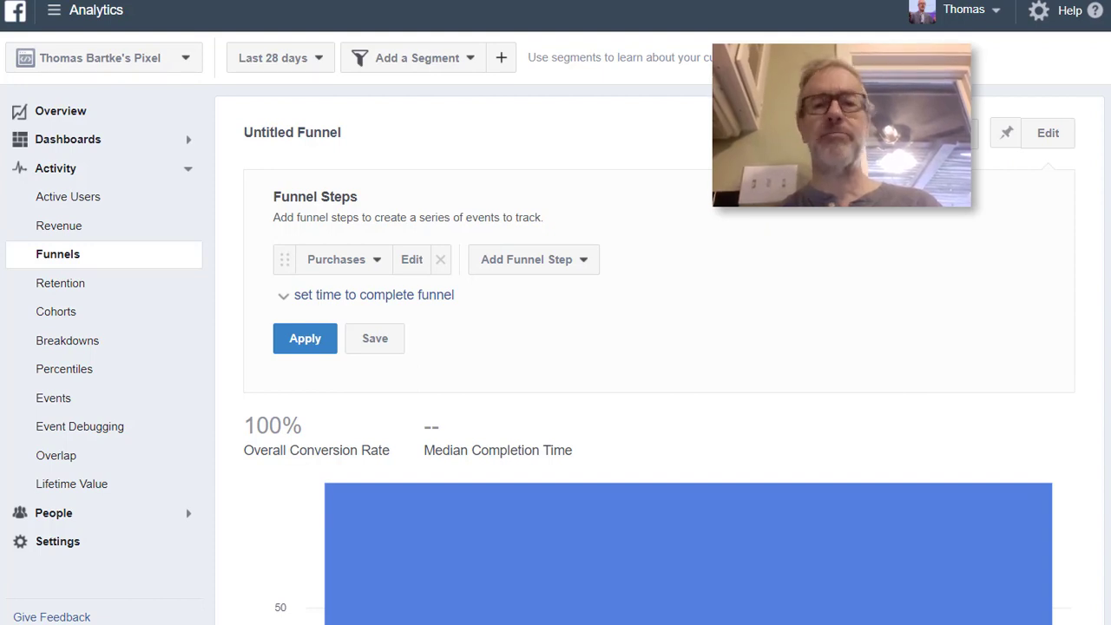
scroll(688, 391, "down", 2)
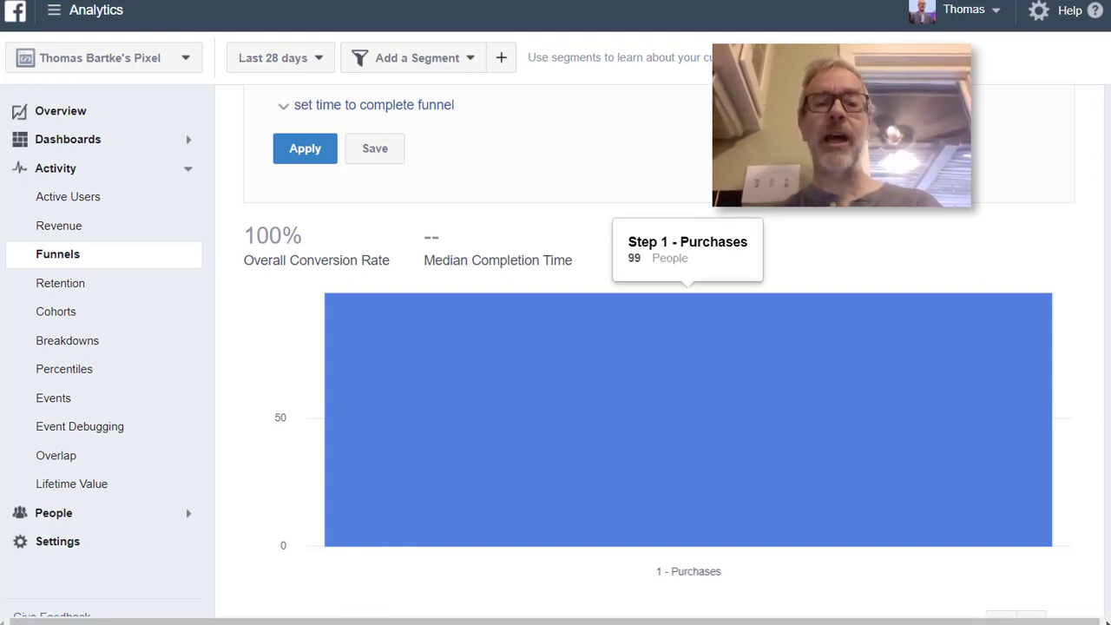
scroll(659, 354, "up", 2)
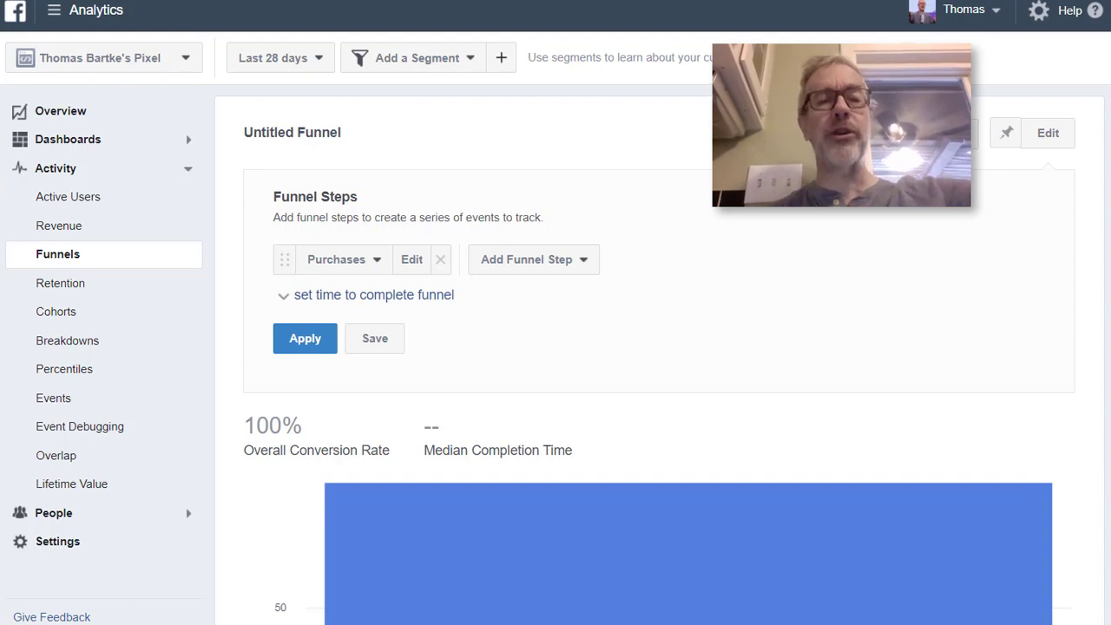
Open the Purchases step for editing, refine it by the content_ids parameter with the contains condition, and view the suggested values
scroll(660, 350, "down", 1)
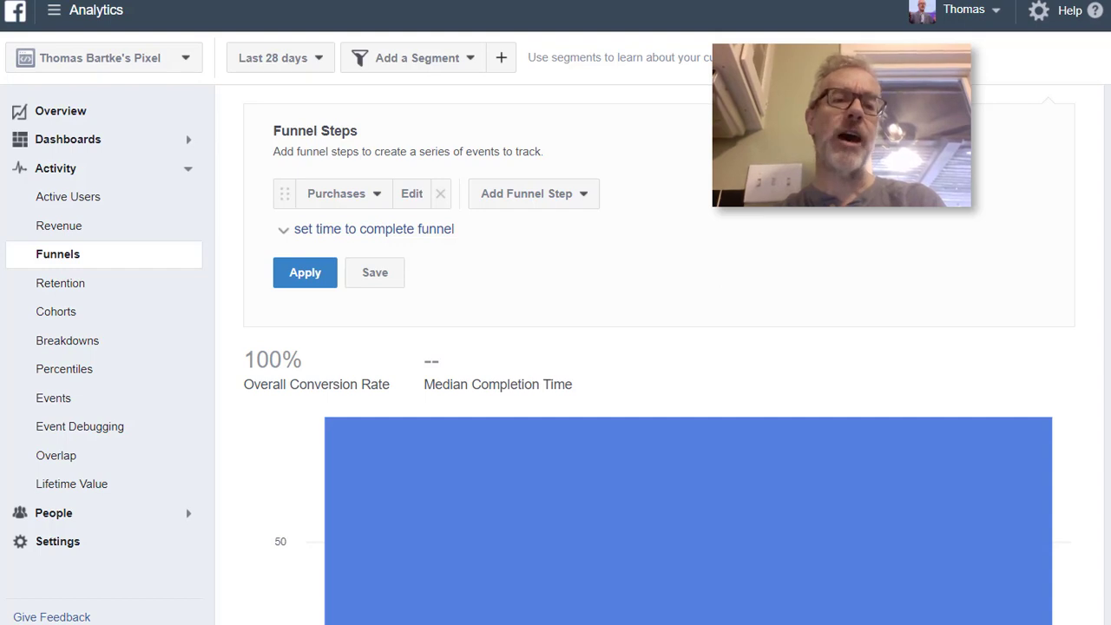
left_click(411, 194)
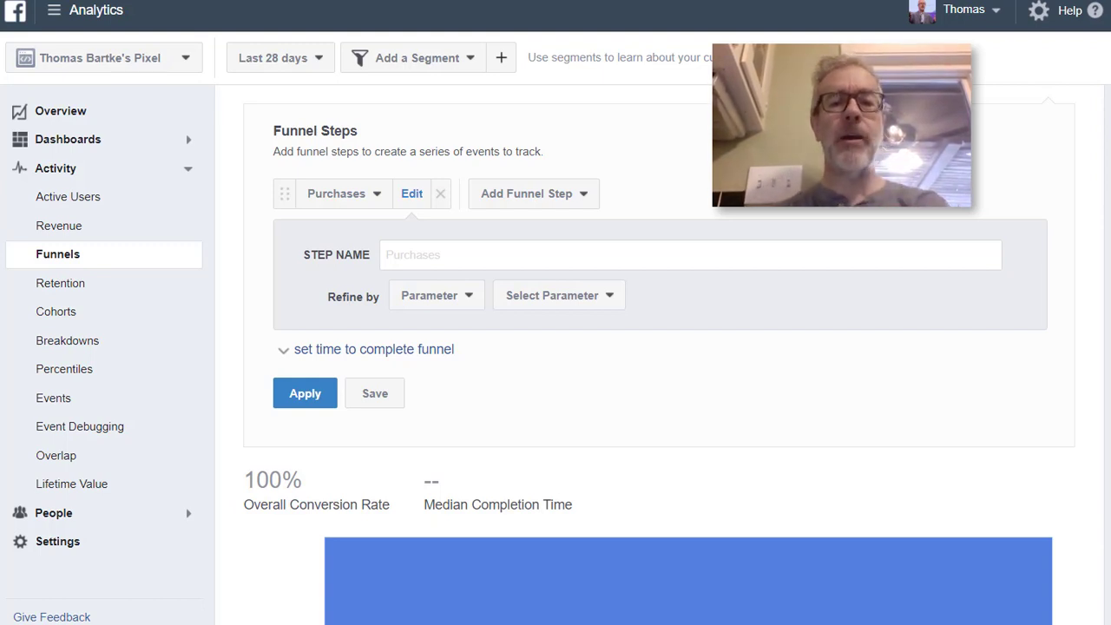
left_click(560, 296)
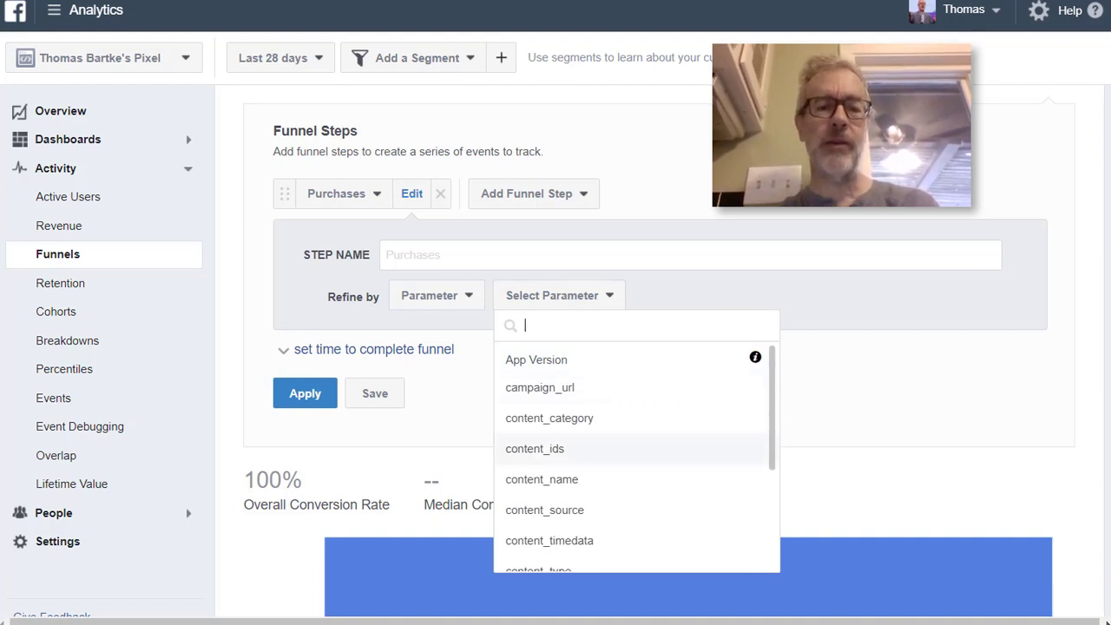
left_click(535, 448)
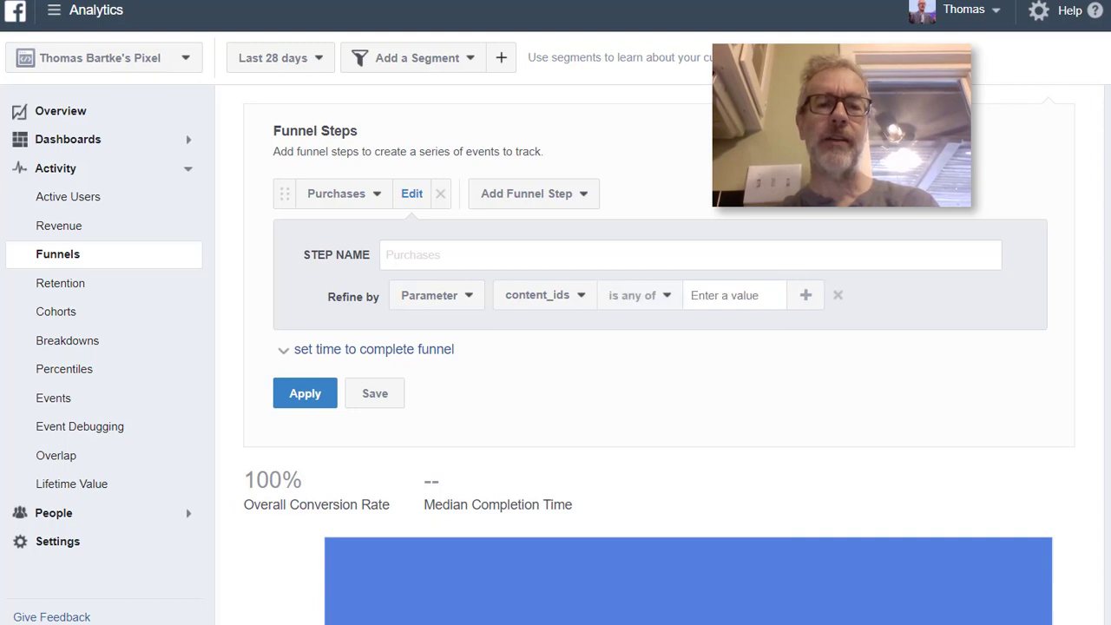
left_click(639, 296)
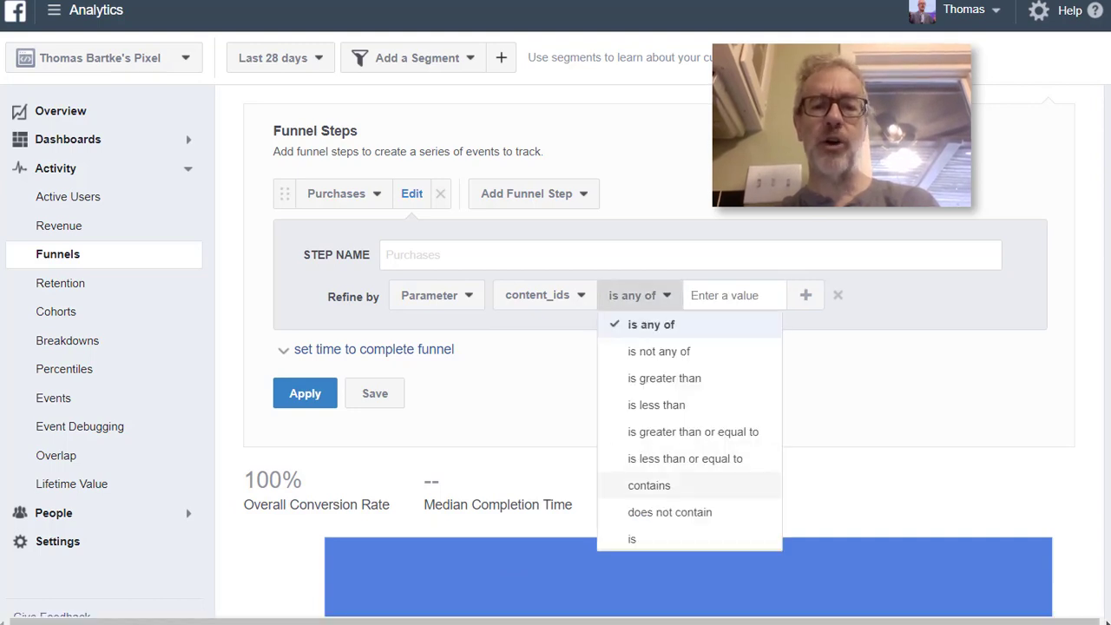
left_click(643, 485)
left_click(735, 295)
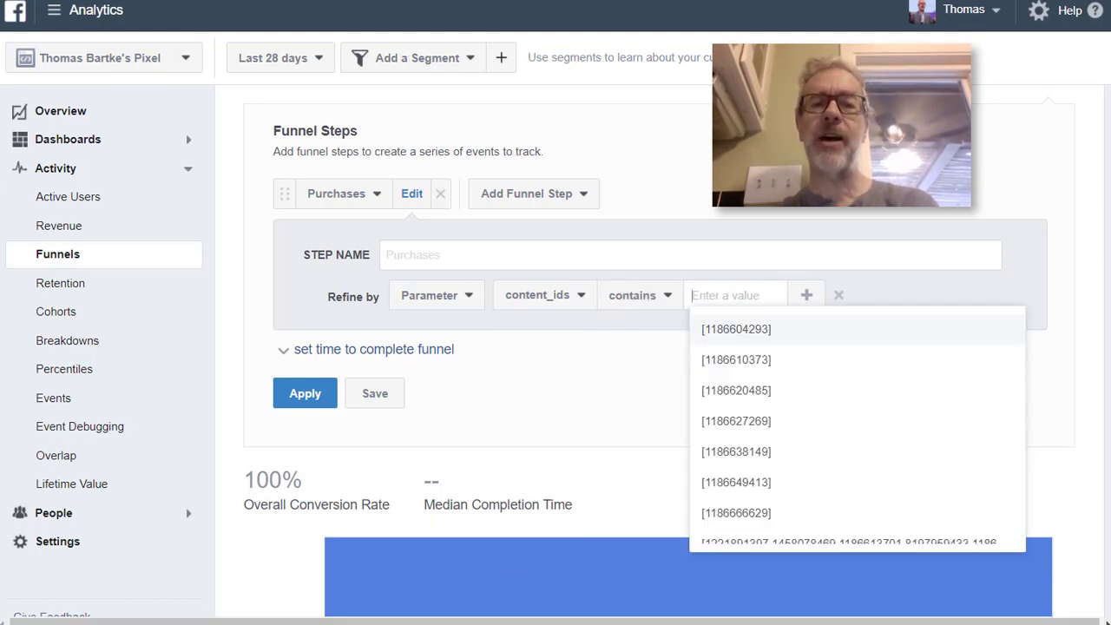
key("Escape")
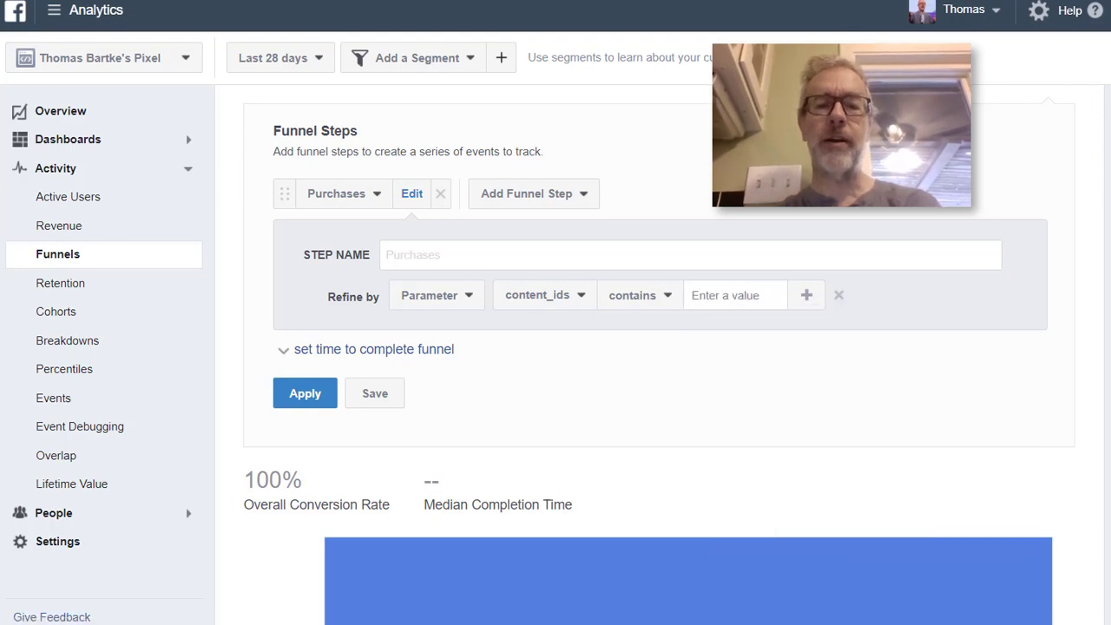
left_click(735, 296)
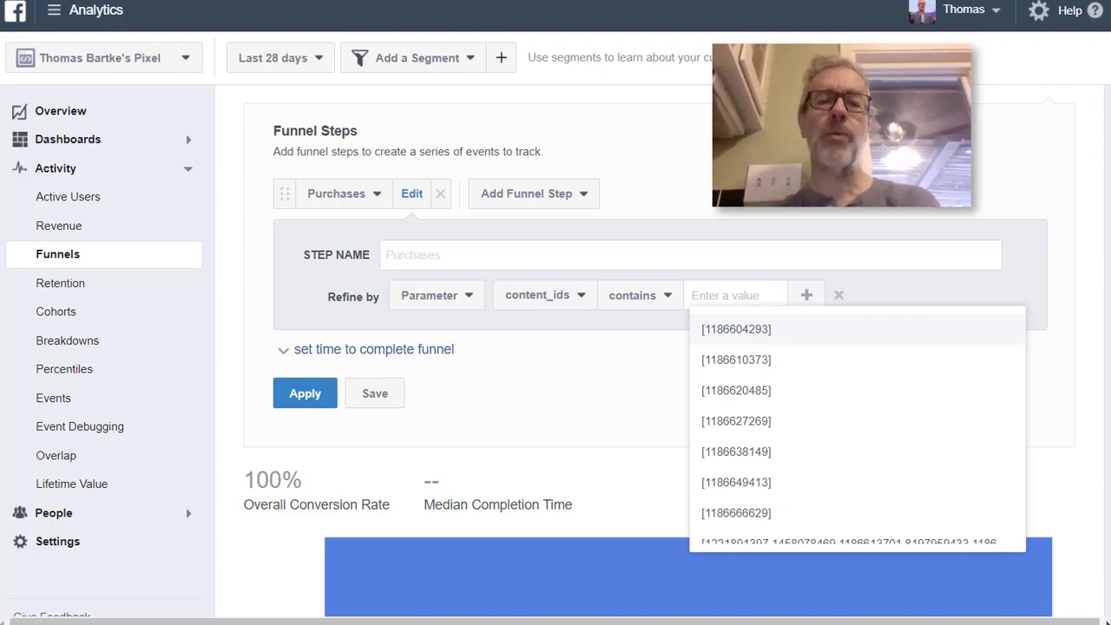
Refine the Purchases step by content_name contains "cat" instead, apply it and check the number of people in the chart
left_click(545, 295)
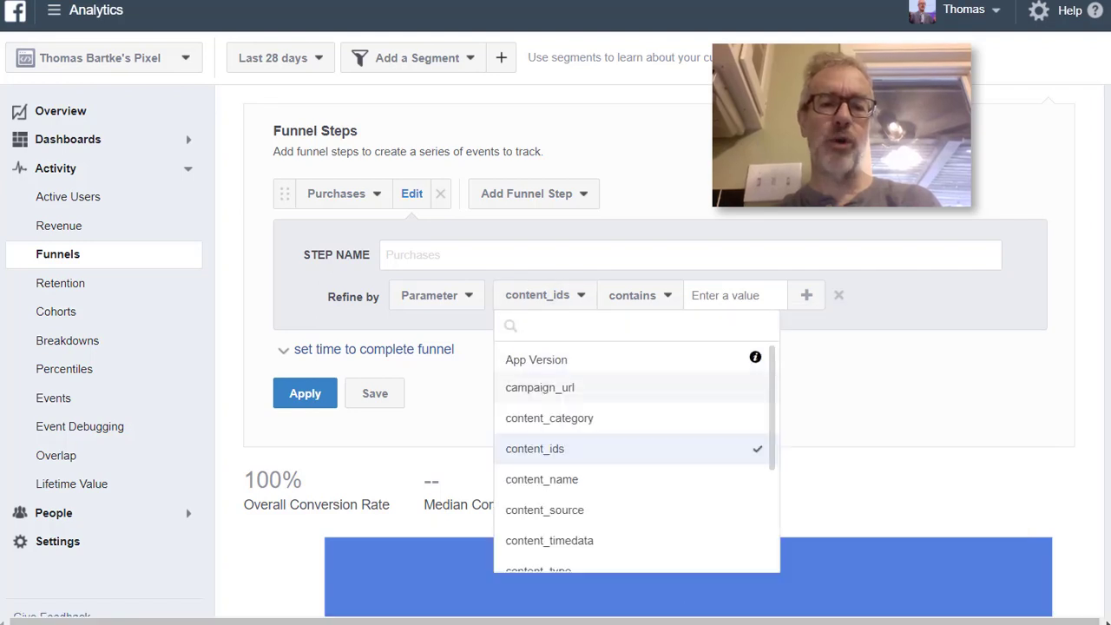
left_click(542, 479)
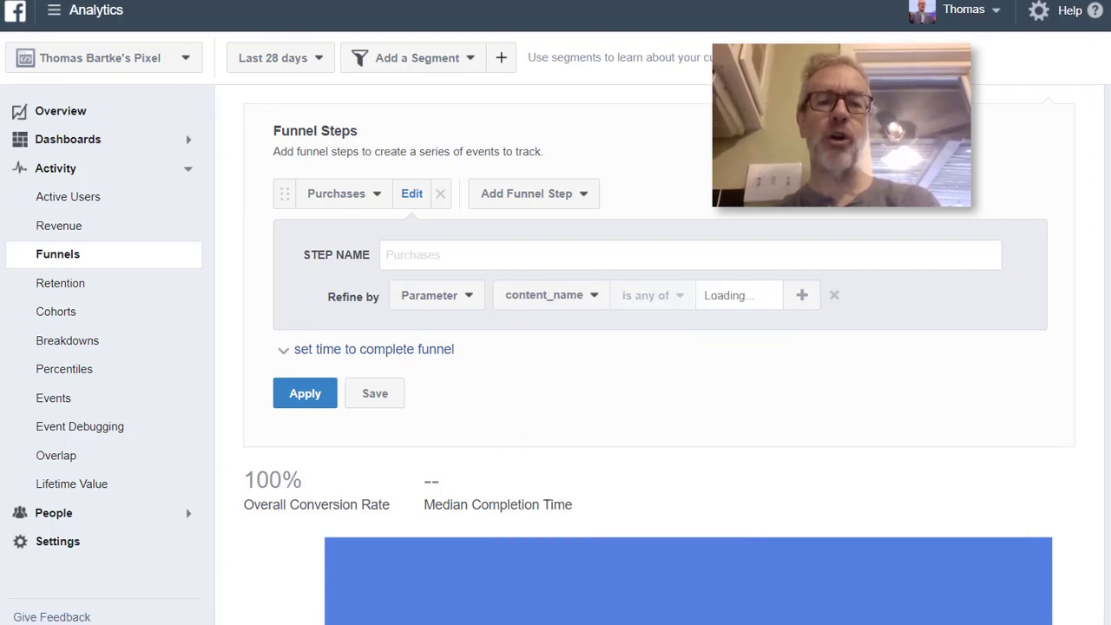
left_click(651, 295)
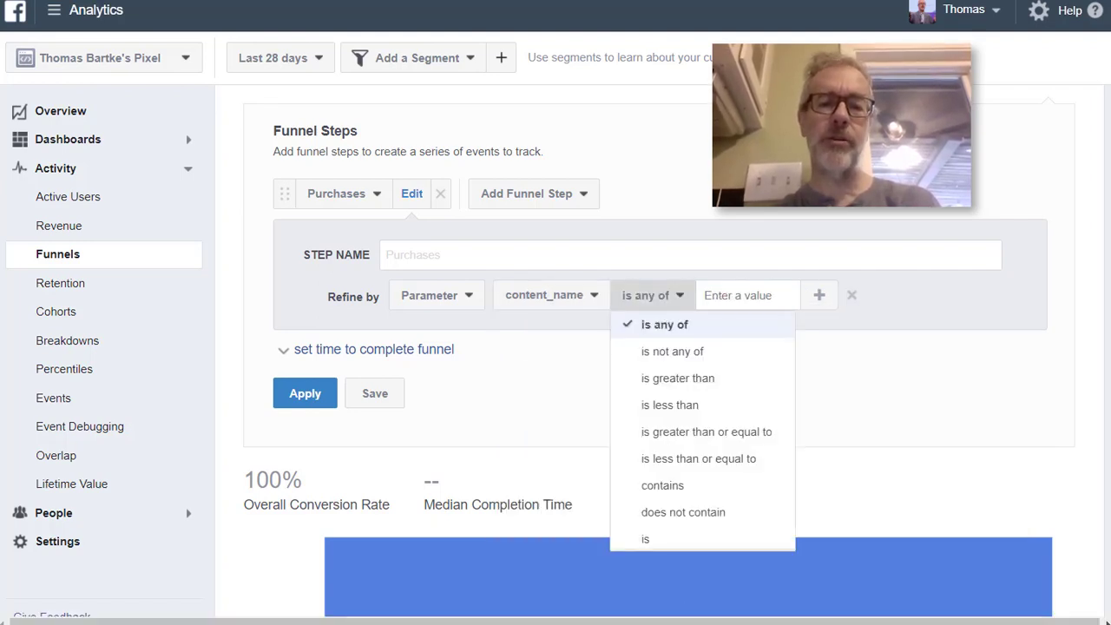
left_click(662, 486)
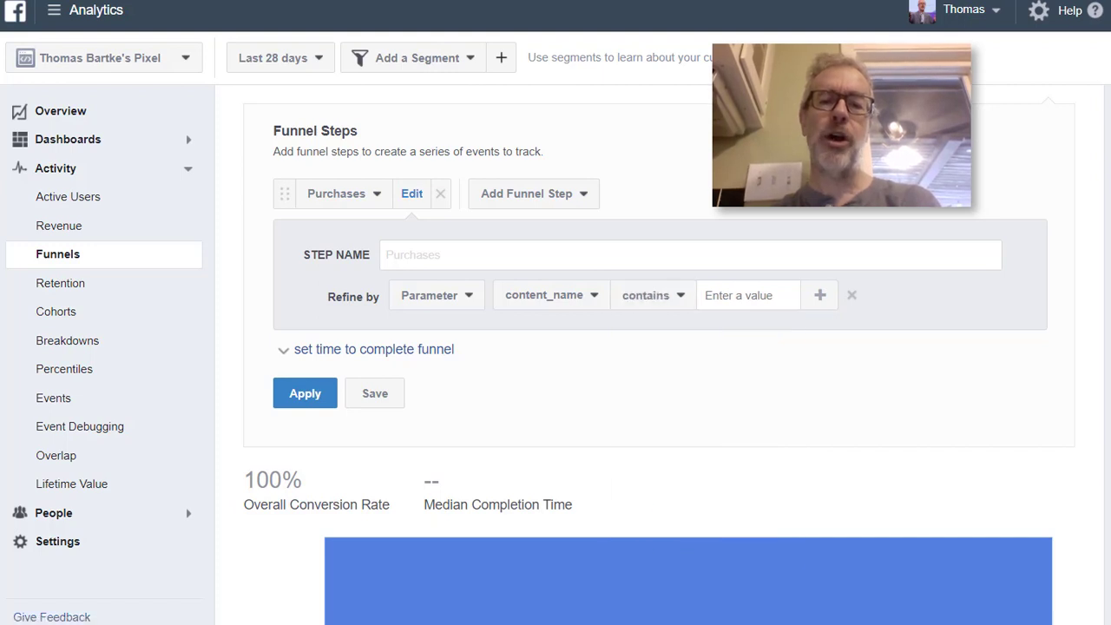
left_click(740, 296)
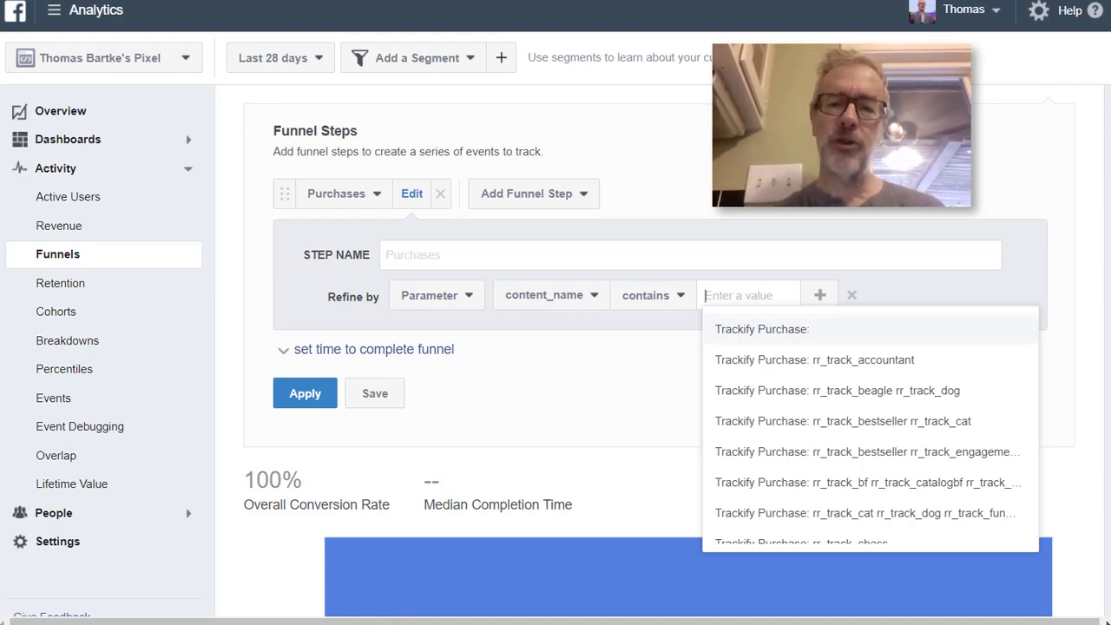
type("cat")
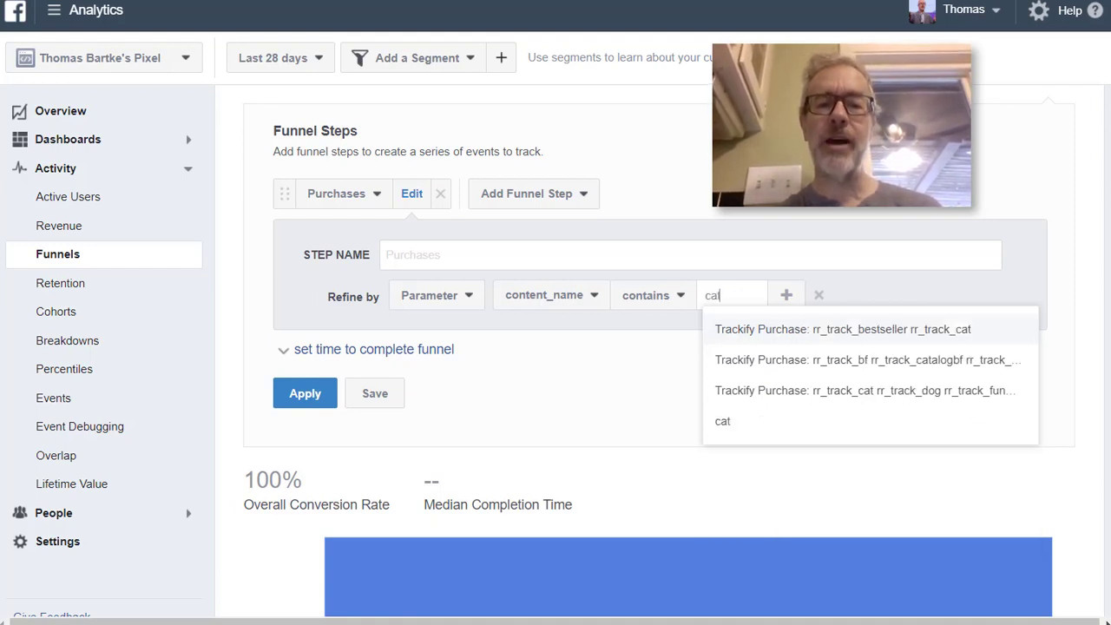
key("Return")
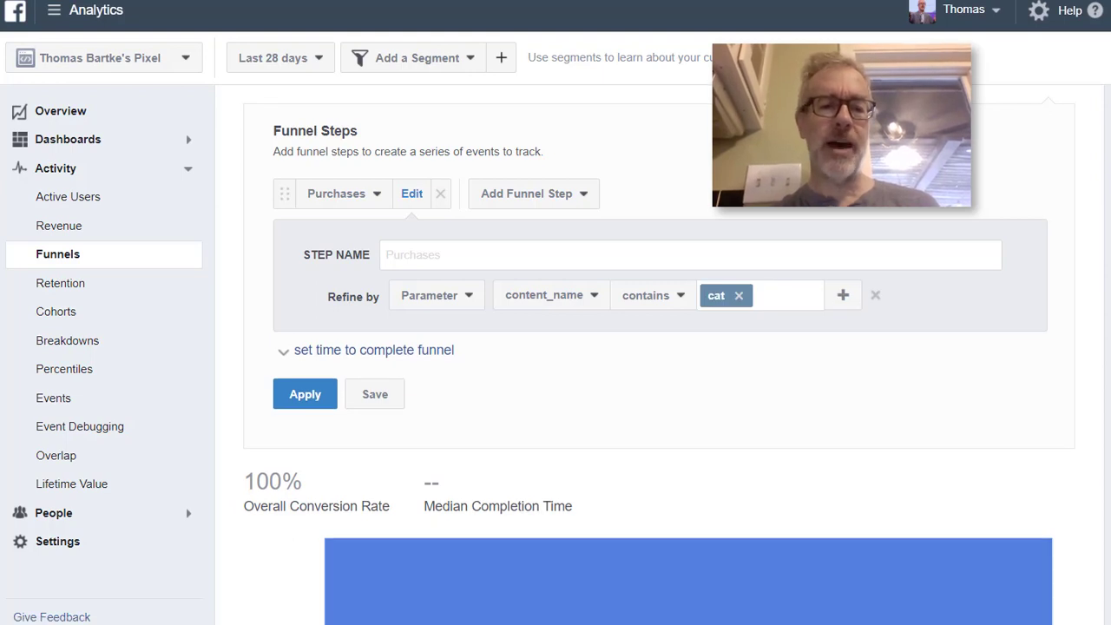
left_click(305, 394)
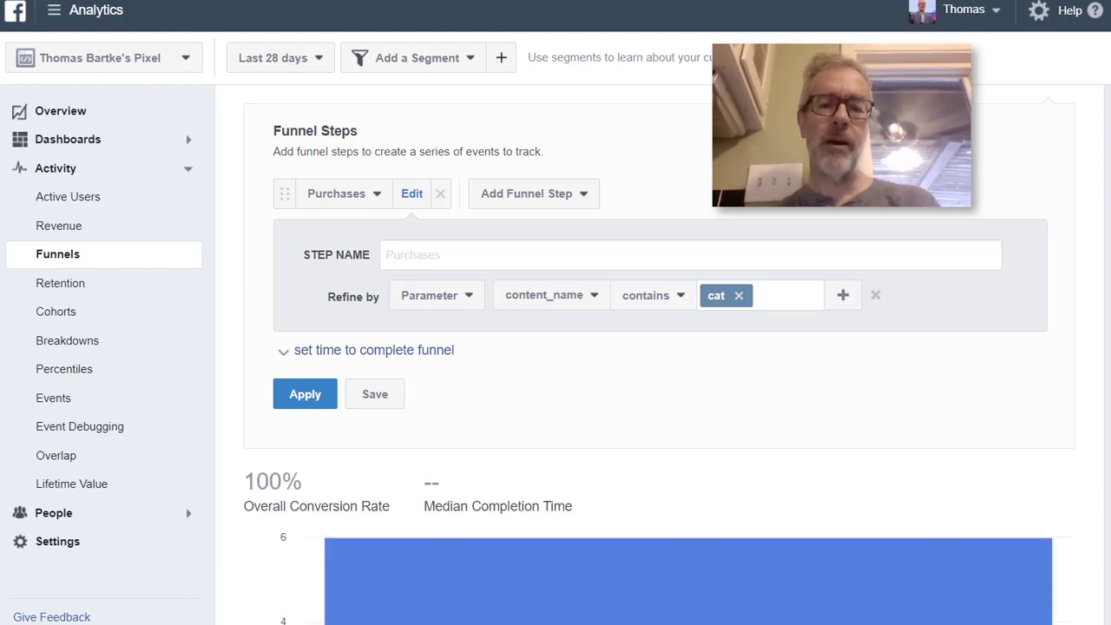
scroll(688, 391, "down", 2)
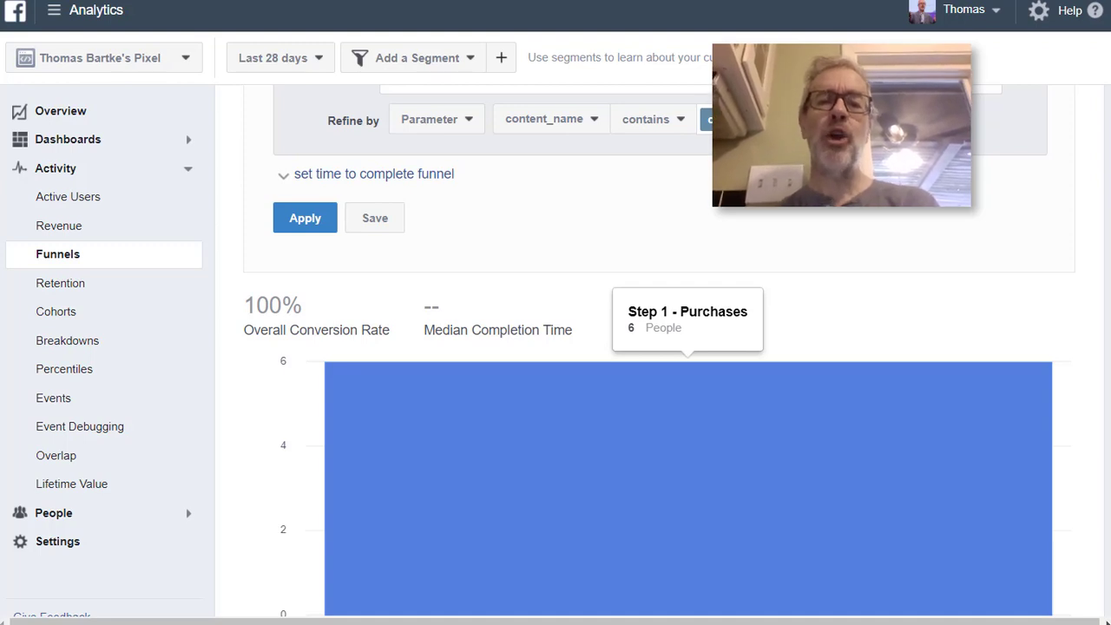
scroll(659, 347, "up", 3)
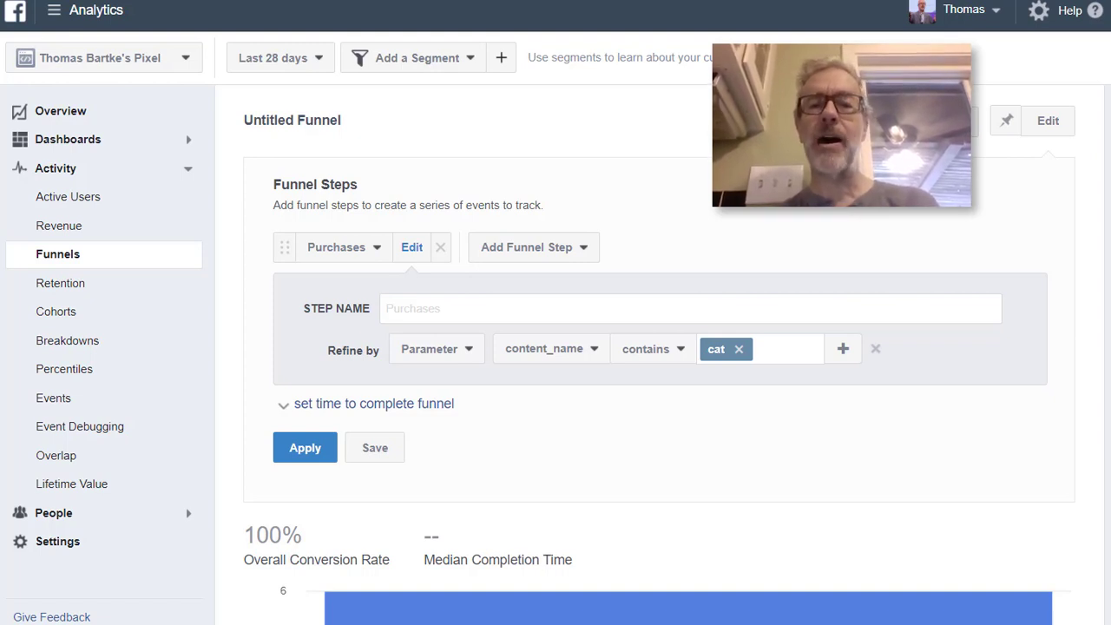
Replace the content_name condition of the Purchases step with a new condition on the Sum of USD Values parameter
left_click(843, 348)
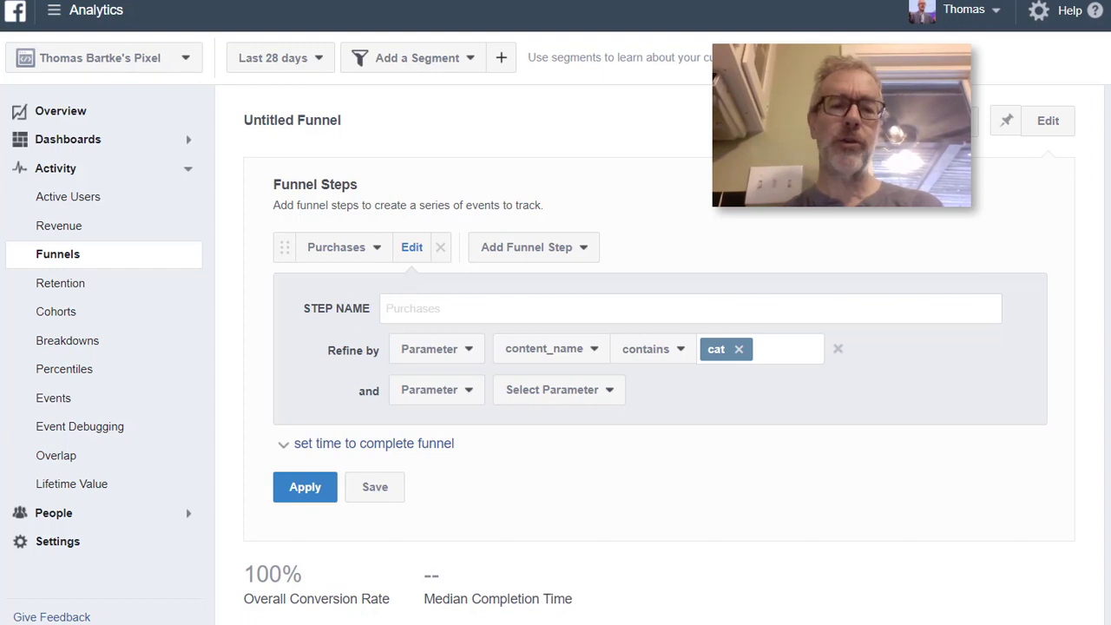
left_click(558, 390)
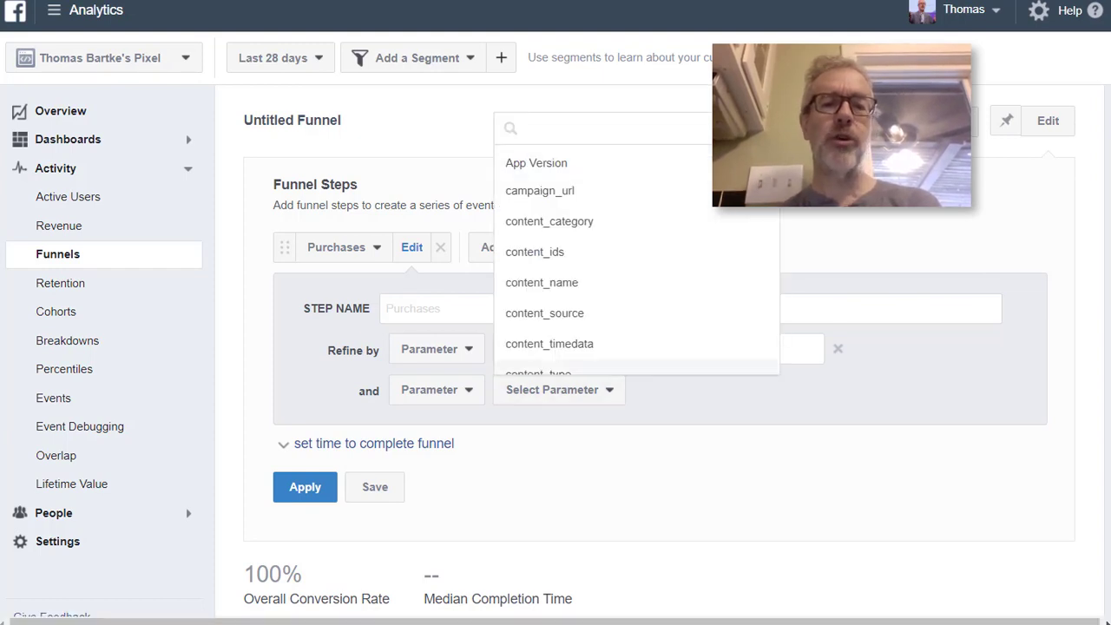
scroll(608, 315, "down", 5)
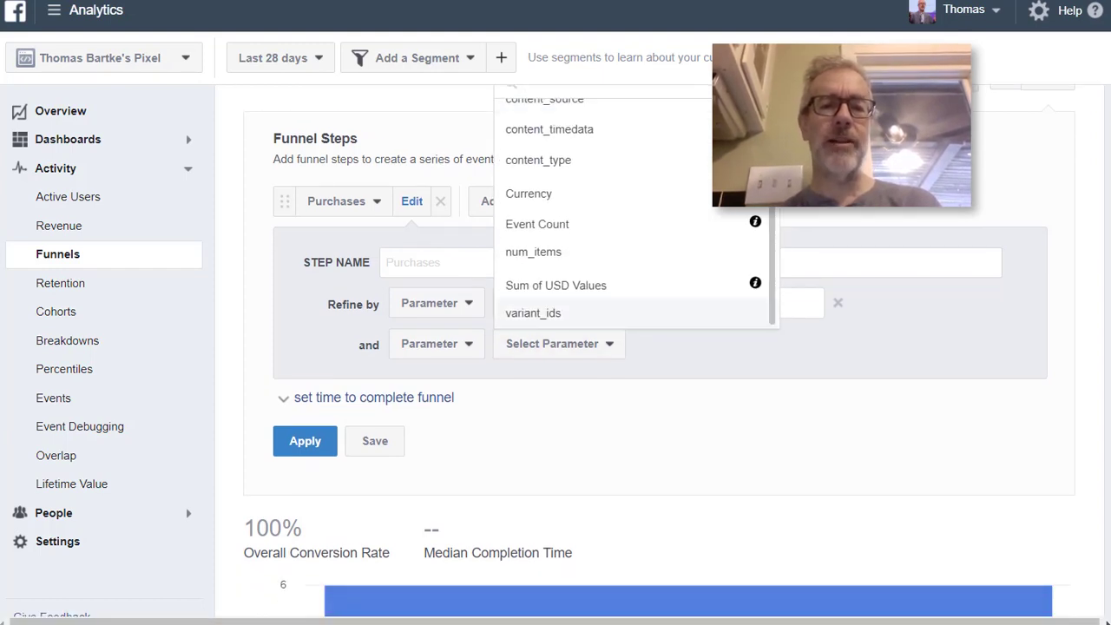
scroll(607, 252, "up", 2)
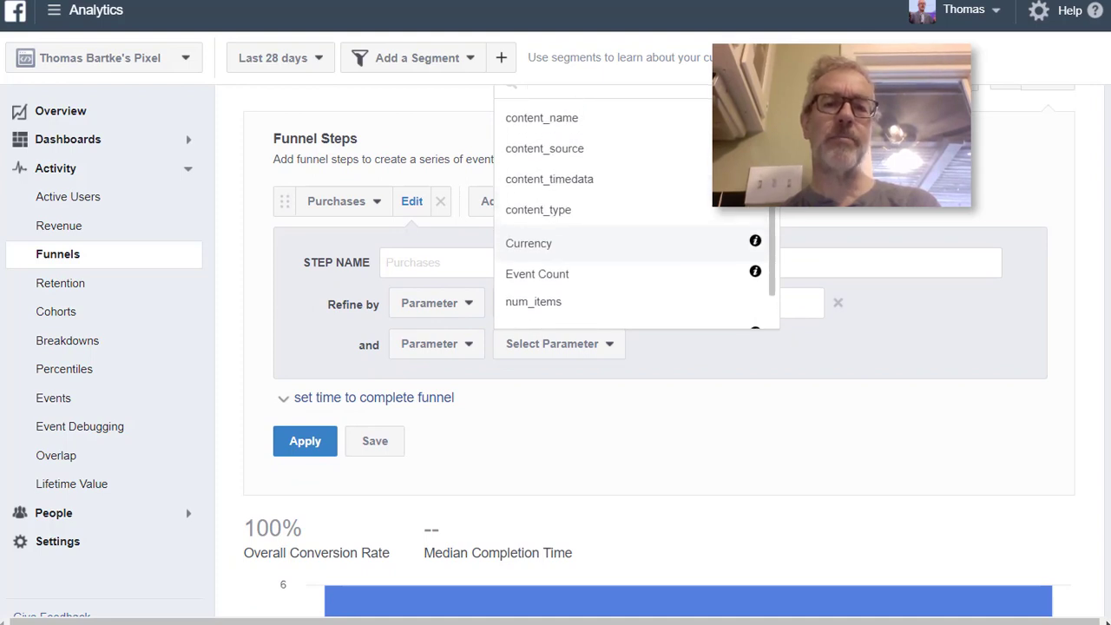
scroll(608, 252, "up", 1)
scroll(636, 315, "up", 2)
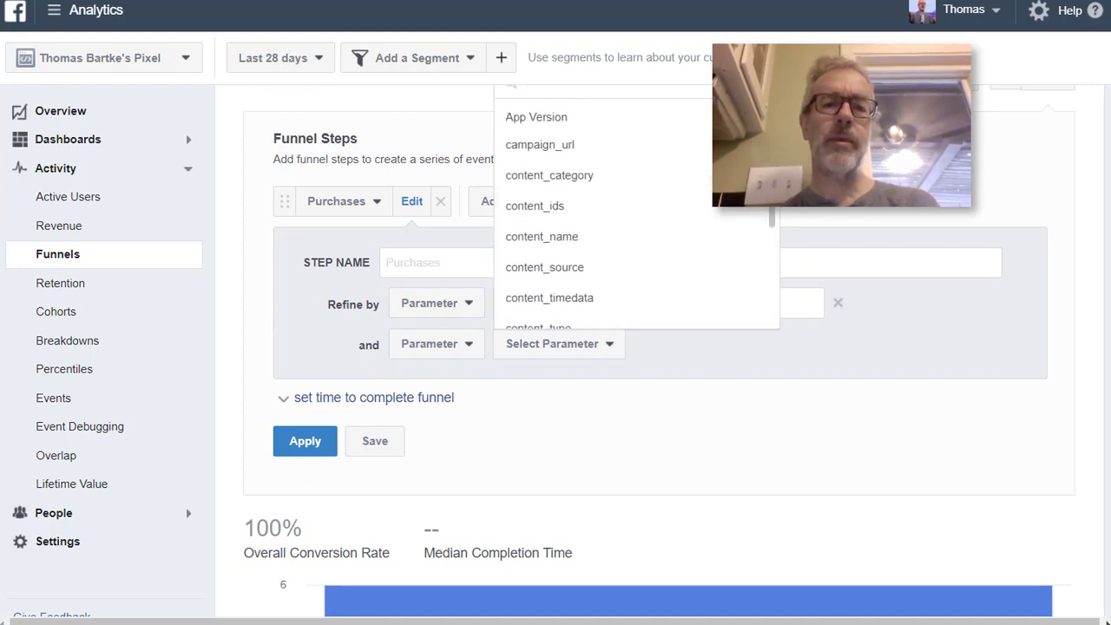
scroll(637, 315, "down", 2)
scroll(608, 296, "down", 2)
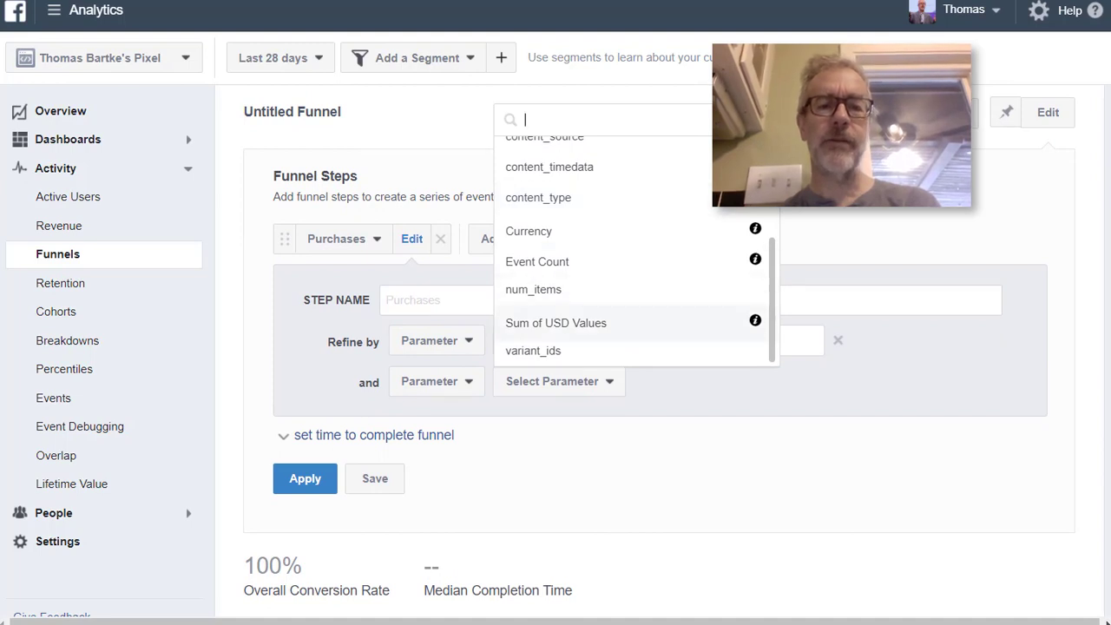
left_click(556, 322)
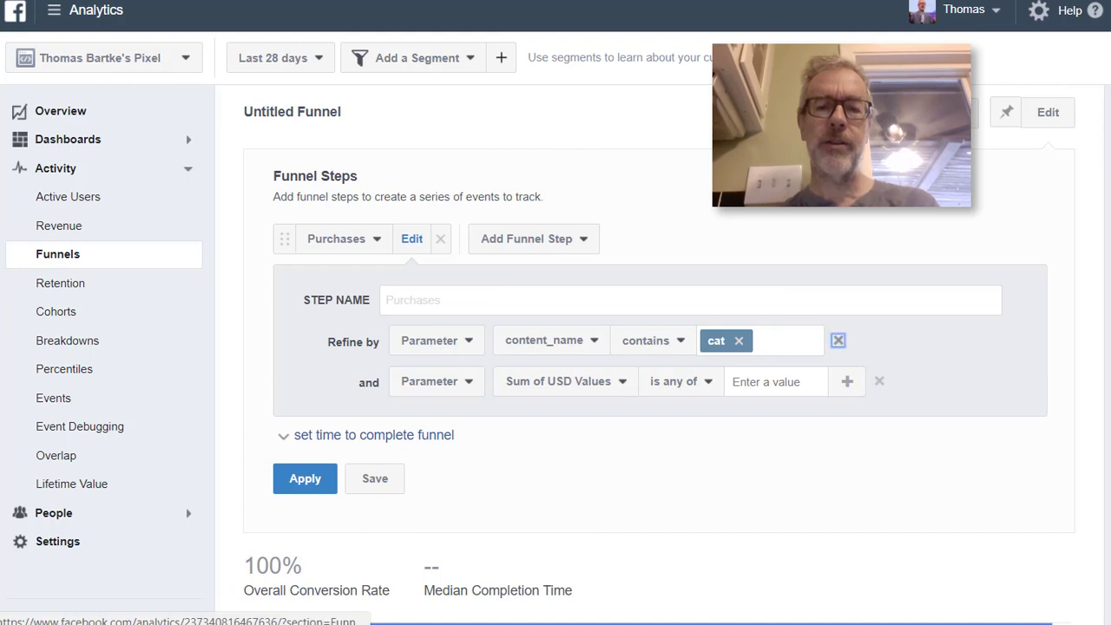
left_click(838, 341)
Set the Sum of USD Values condition to is greater than 20, apply it and view the resulting chart
left_click(681, 341)
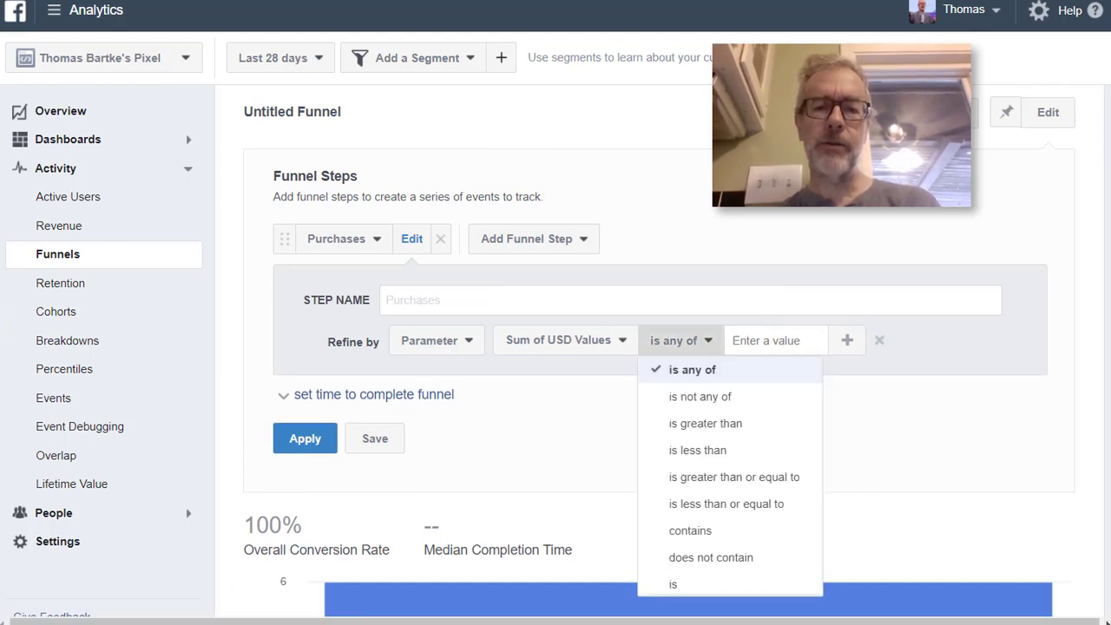
left_click(705, 423)
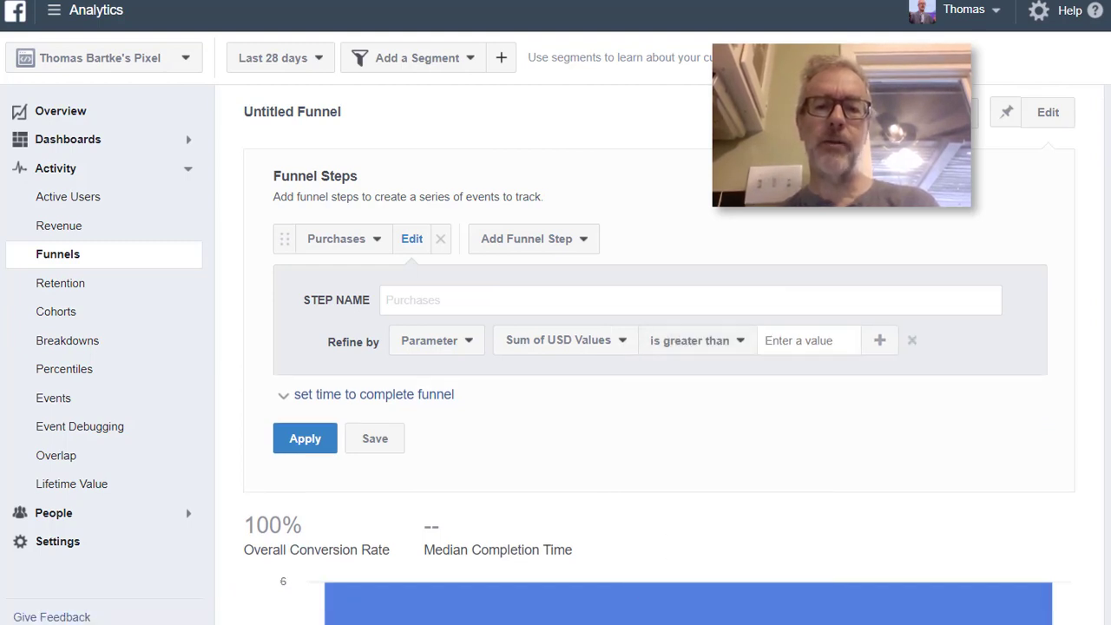
left_click(798, 340)
type("20")
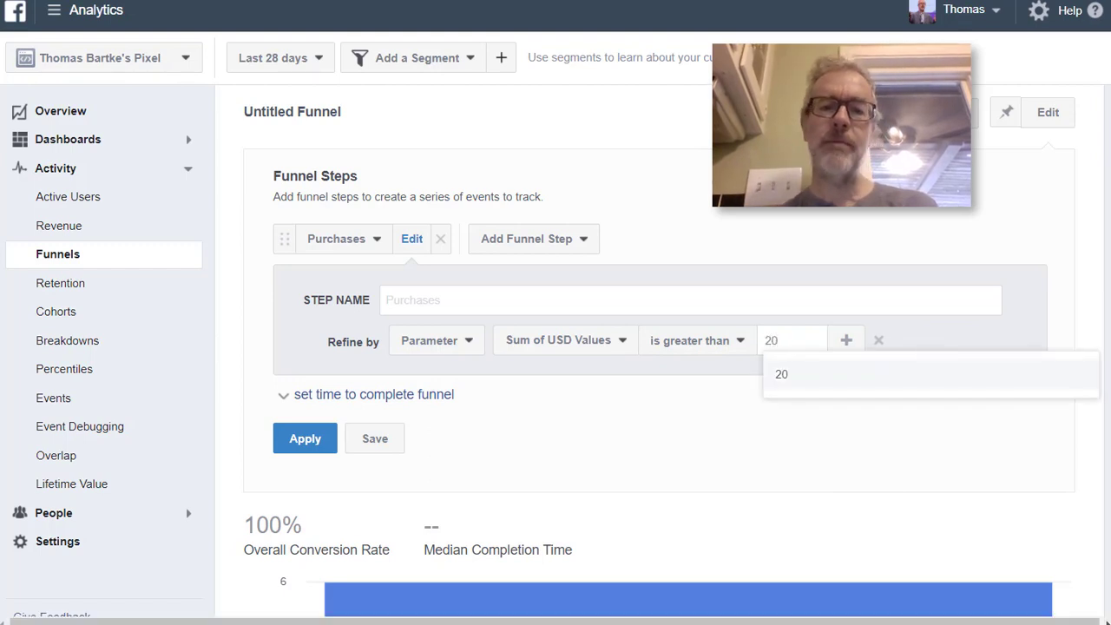
key("Return")
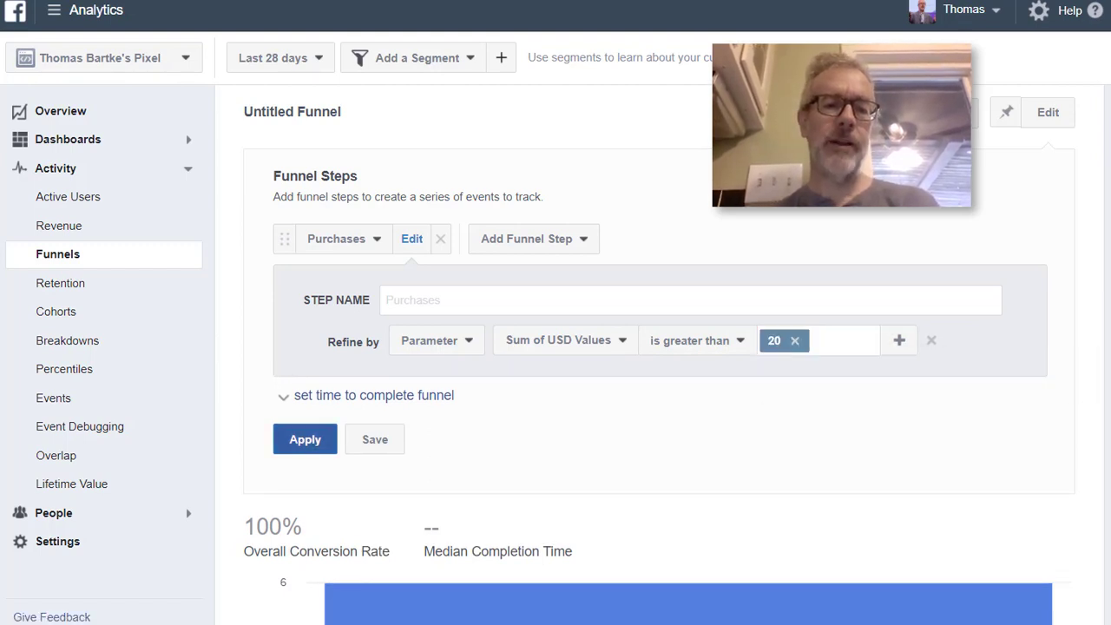
left_click(305, 440)
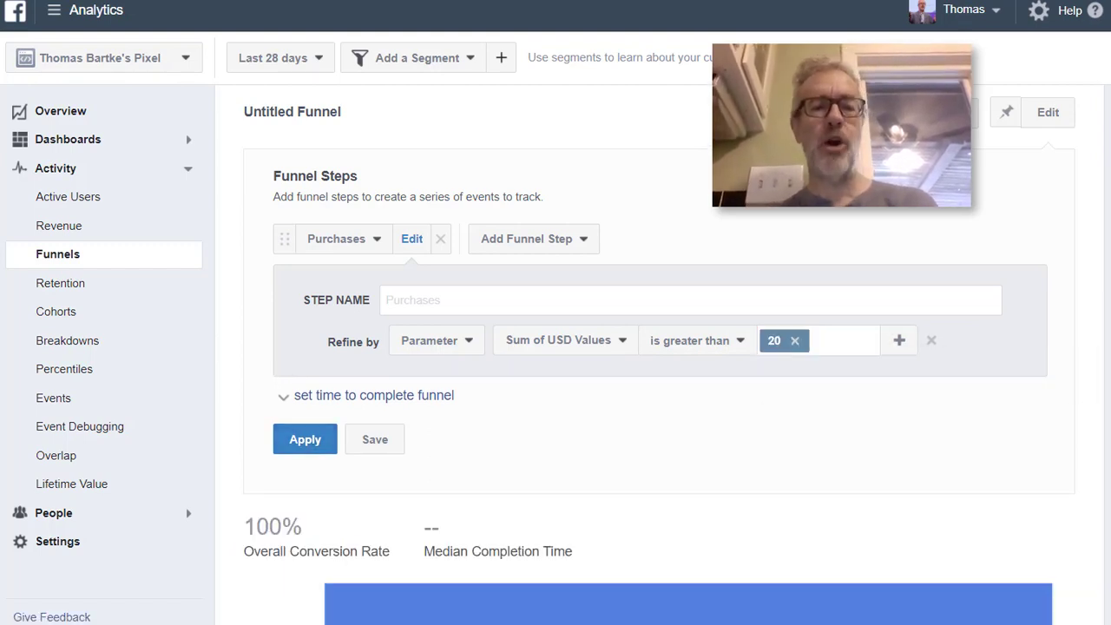
scroll(687, 391, "down", 3)
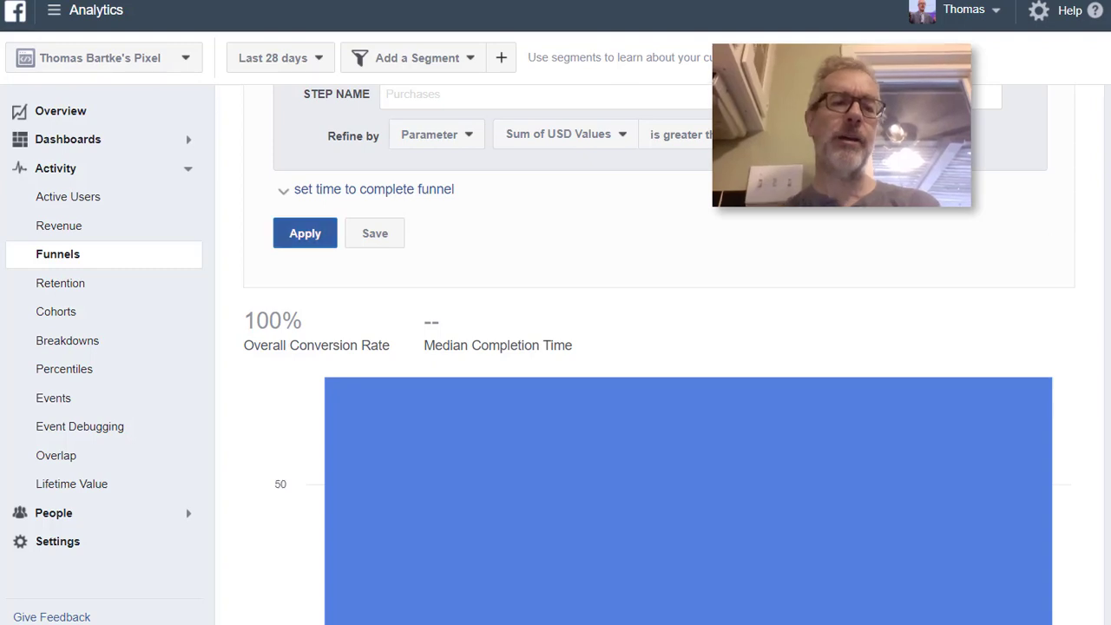
Apply the Purchases step with Sum of USD Values greater than 30 and check the number of people in the chart
left_click(305, 233)
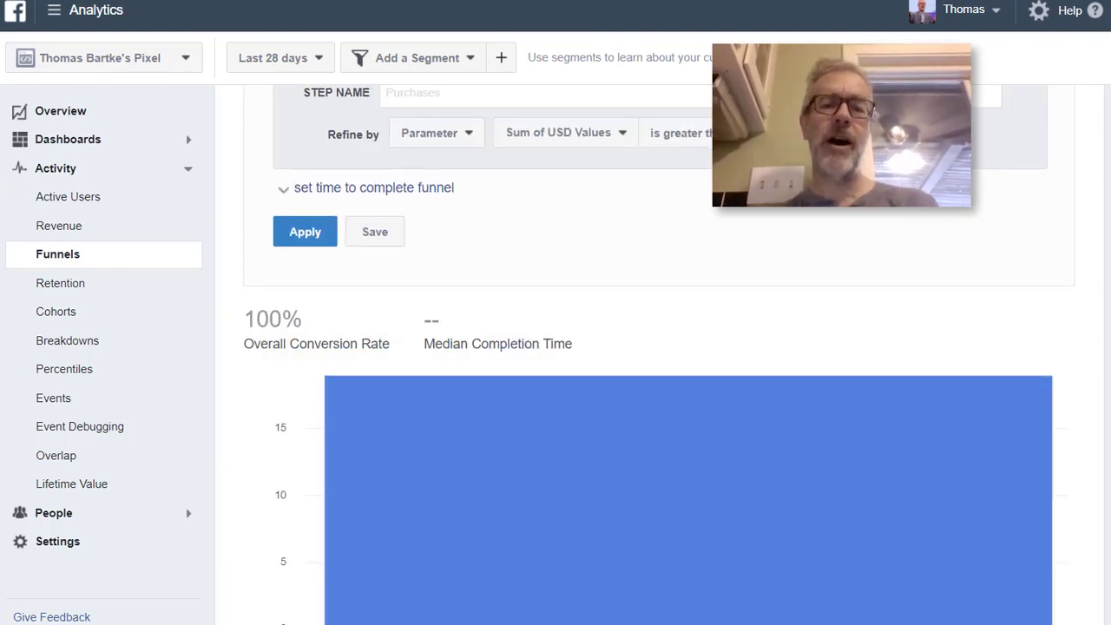
scroll(686, 348, "down", 1)
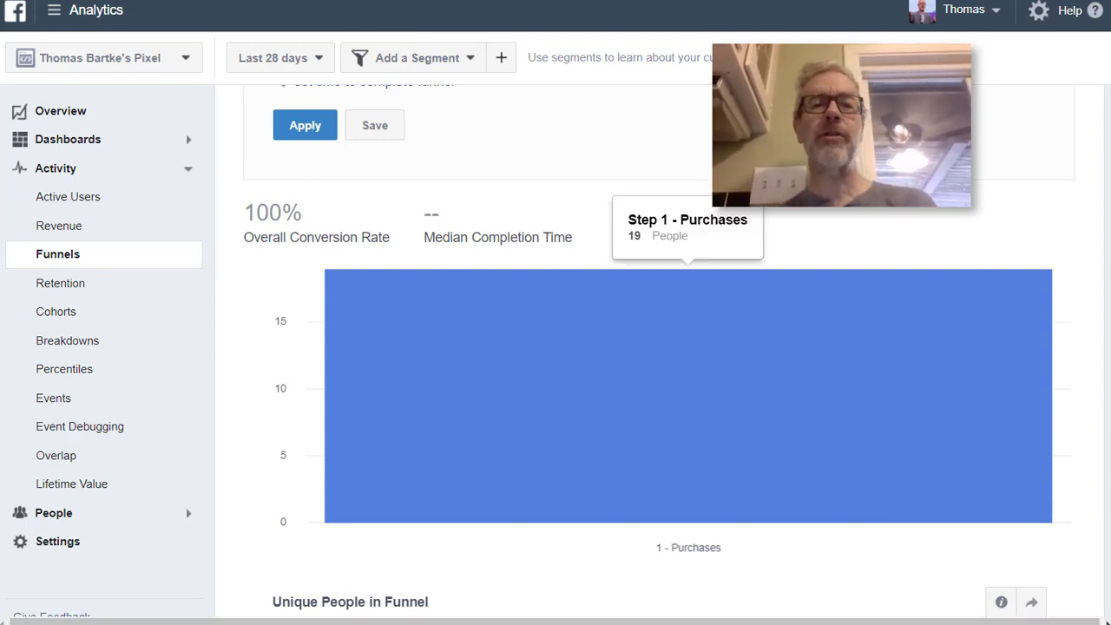
scroll(686, 348, "up", 3)
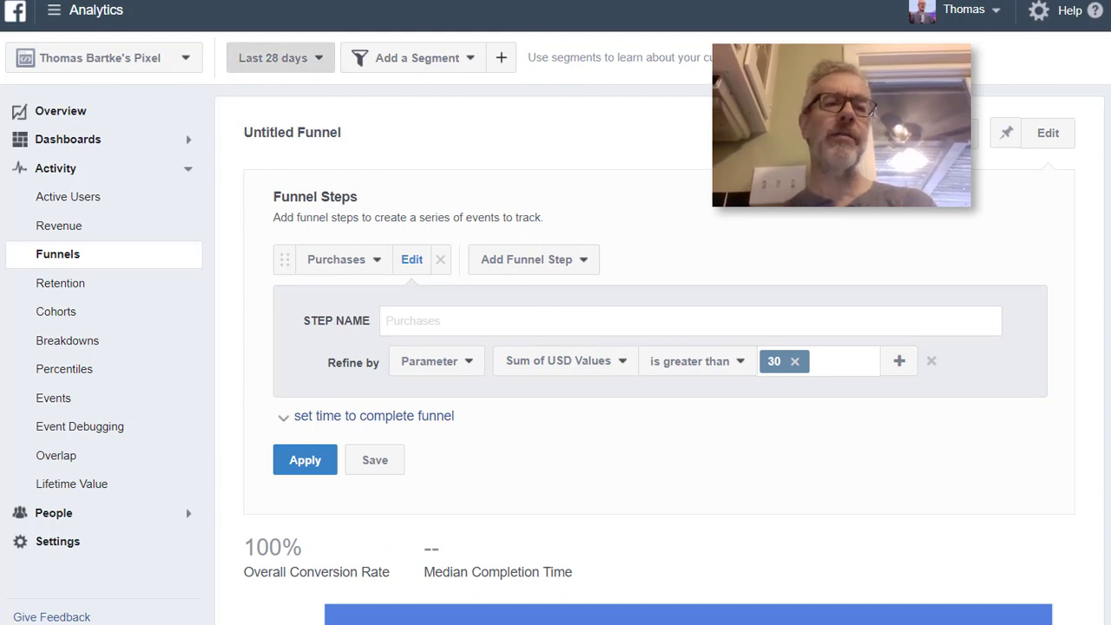
Change the funnel's date range to Last 90 days and check the number of people in the Purchases chart
left_click(280, 57)
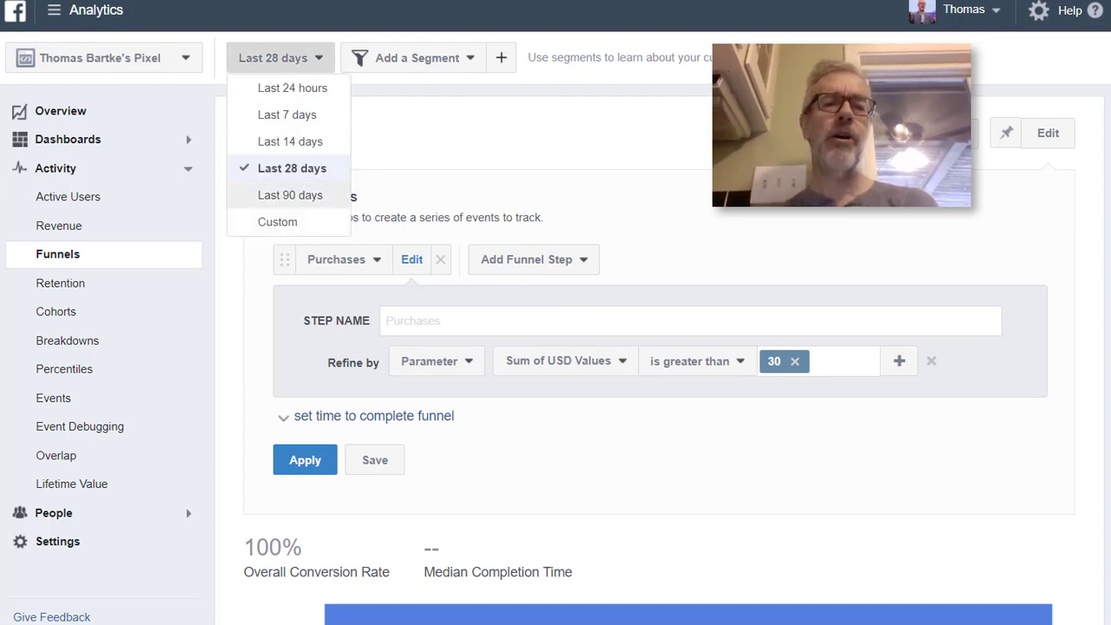
left_click(290, 195)
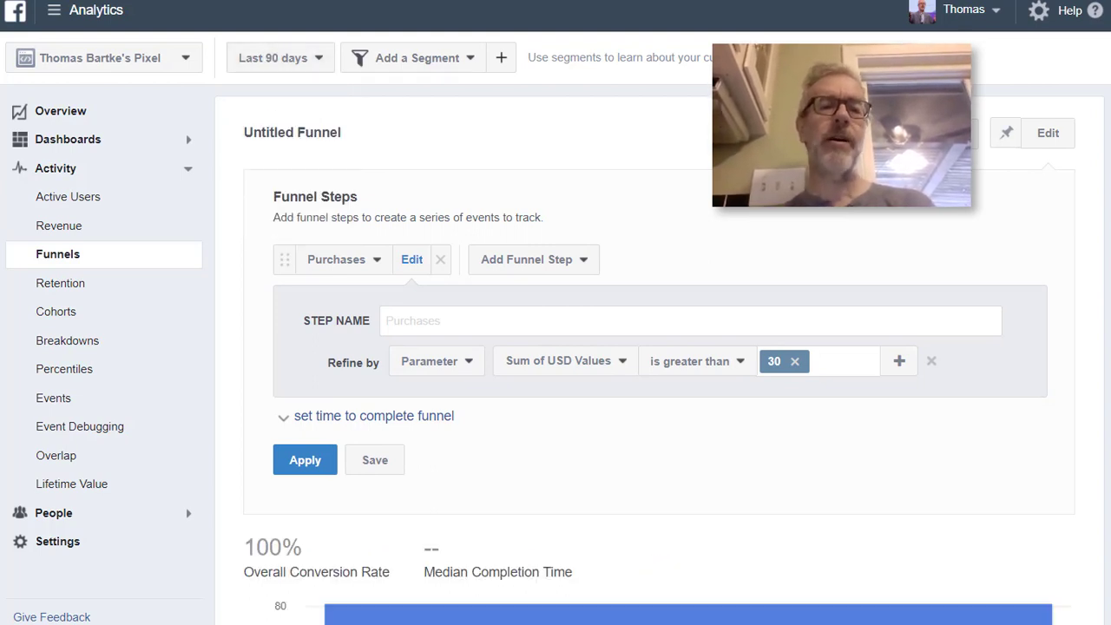
scroll(688, 347, "down", 3)
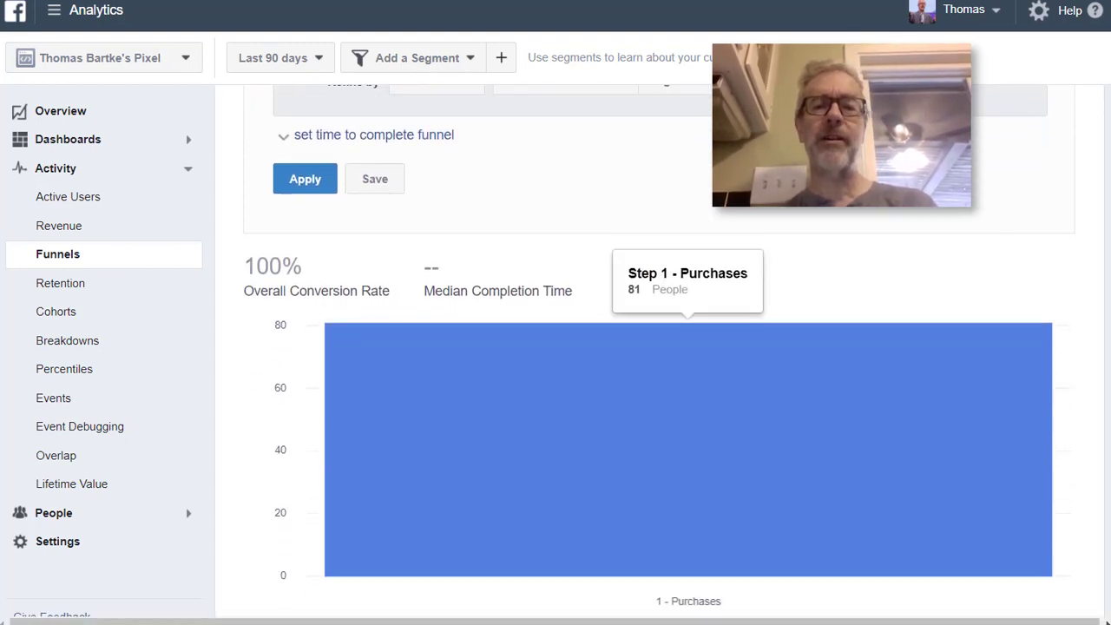
scroll(688, 347, "up", 2)
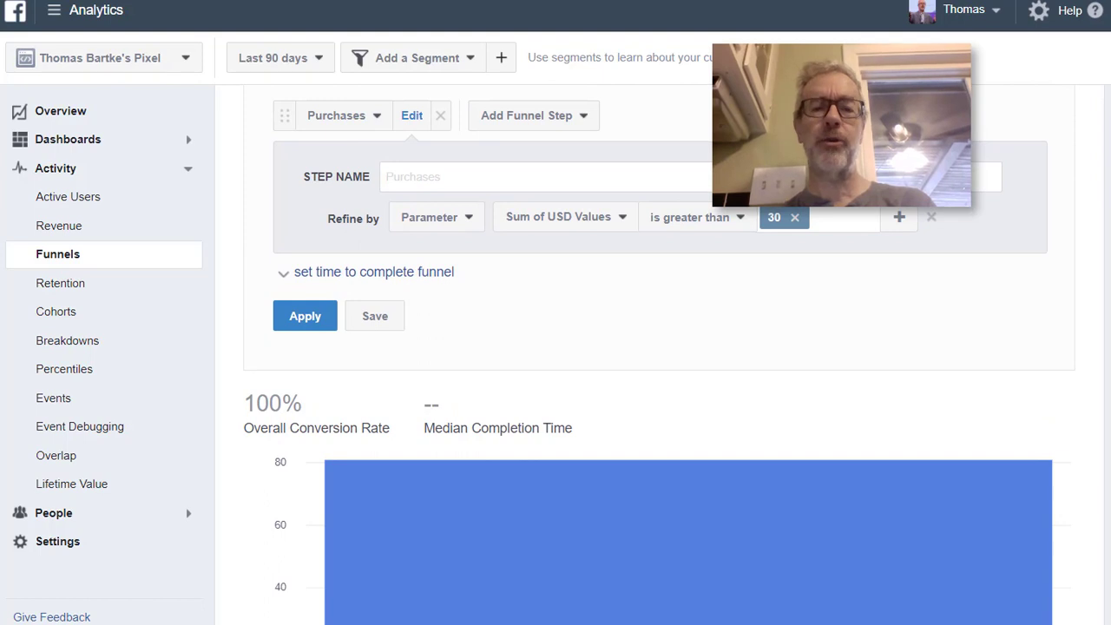
scroll(687, 347, "down", 2)
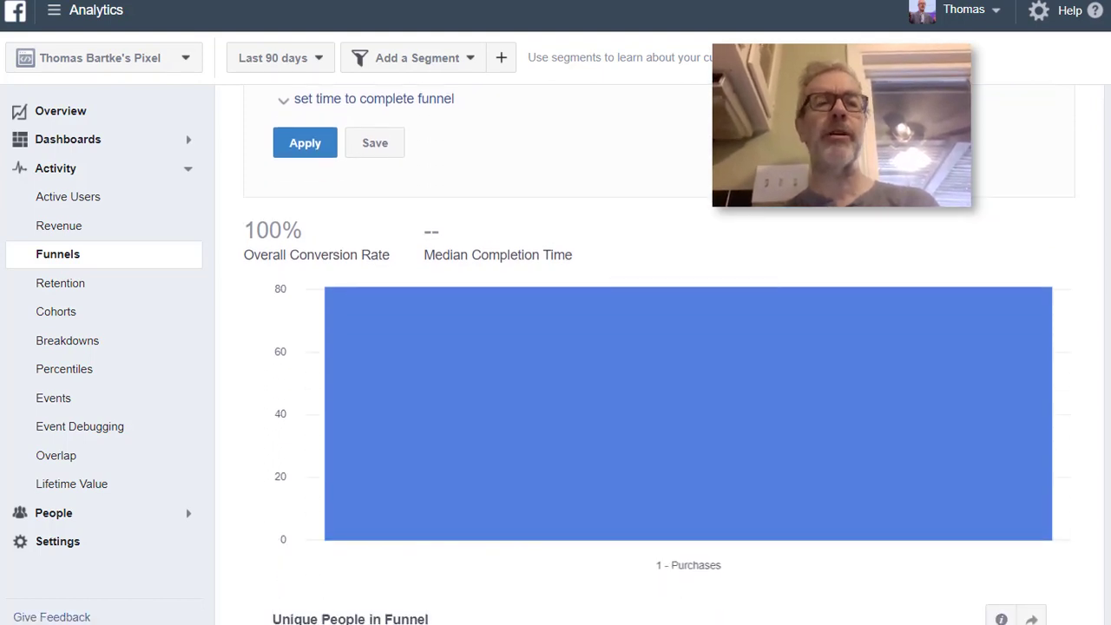
scroll(688, 347, "up", 3)
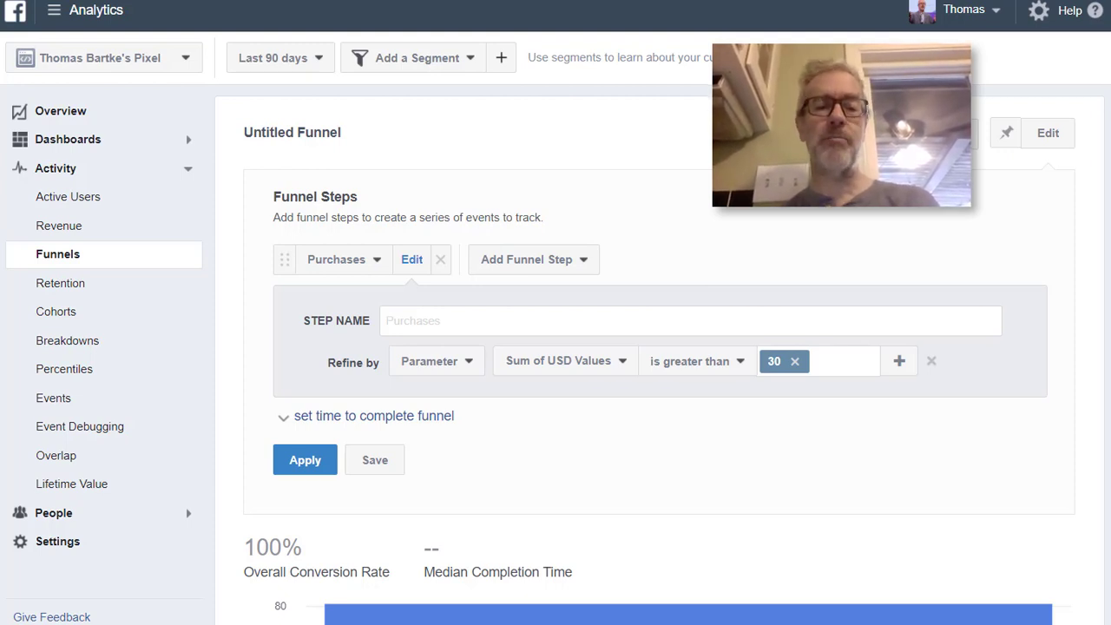
scroll(660, 391, "down", 3)
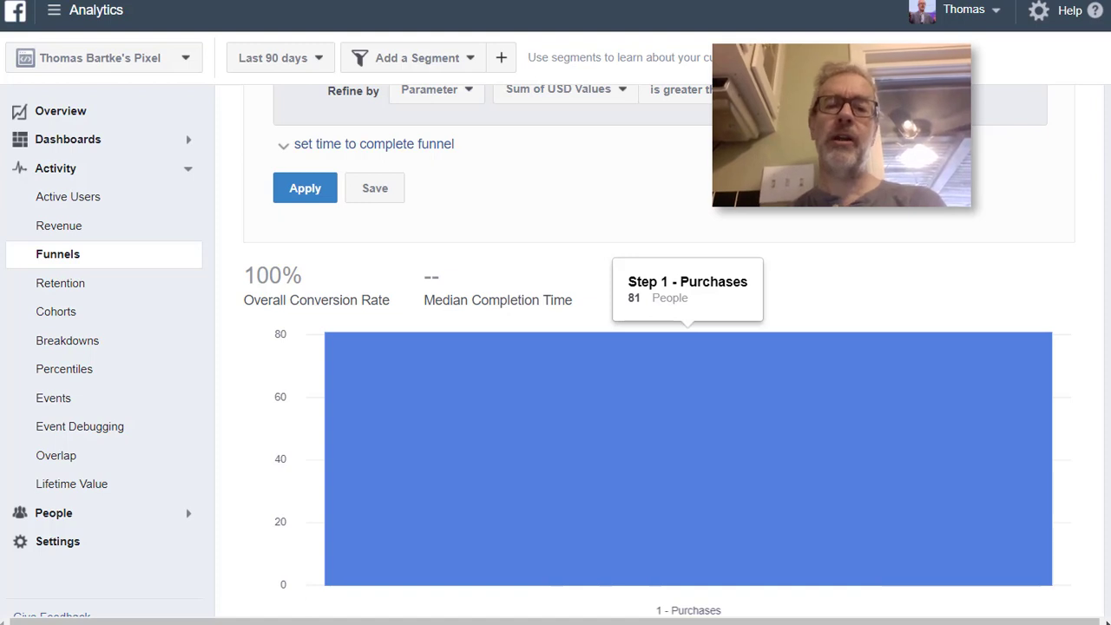
scroll(660, 348, "up", 2)
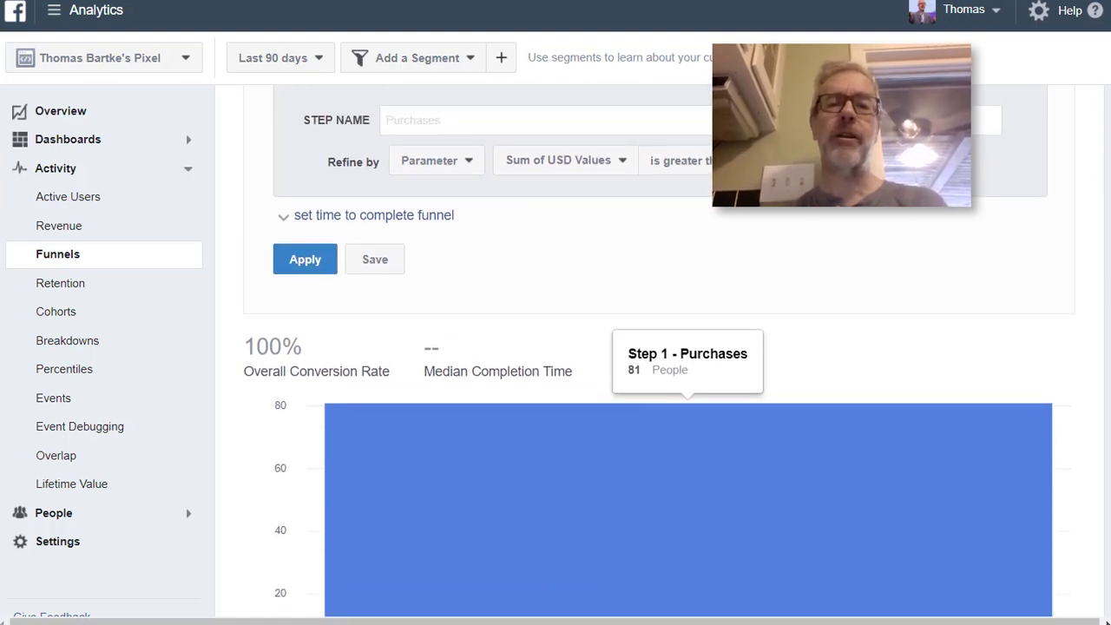
scroll(659, 347, "up", 2)
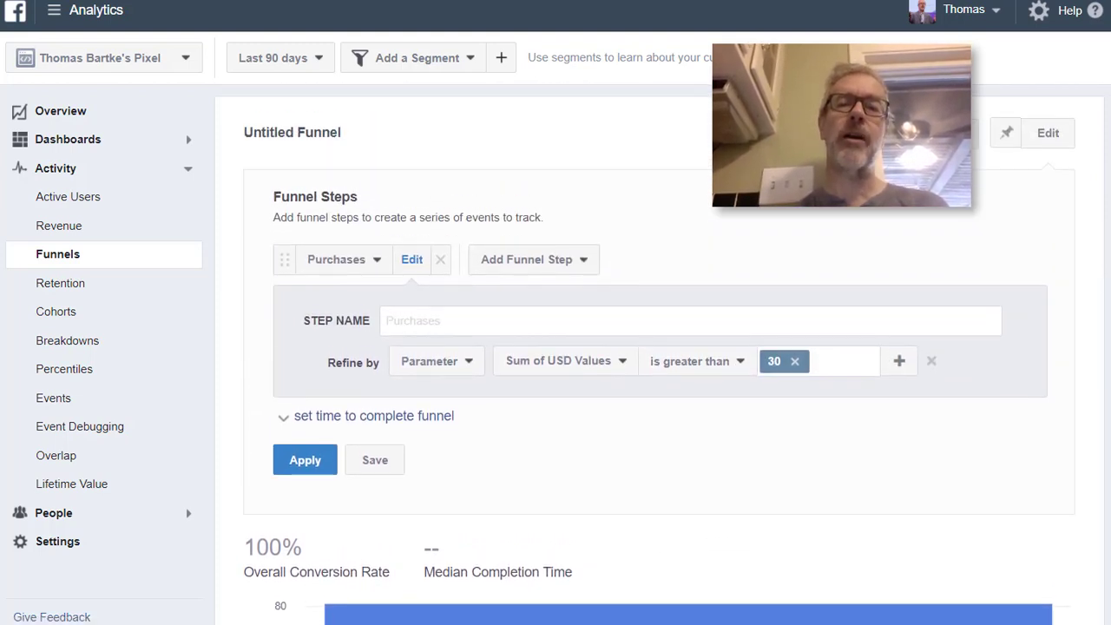